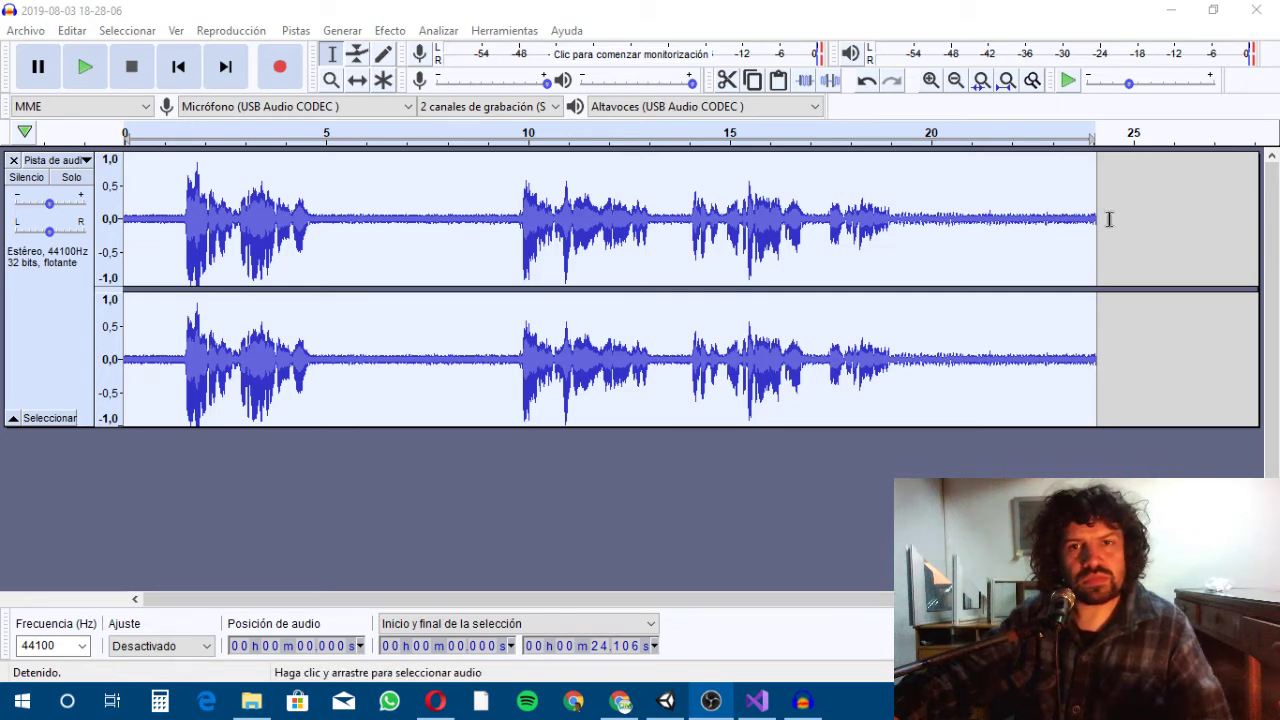
- Select the whole recorded track and play it back to listen for background noise
click(28, 298)
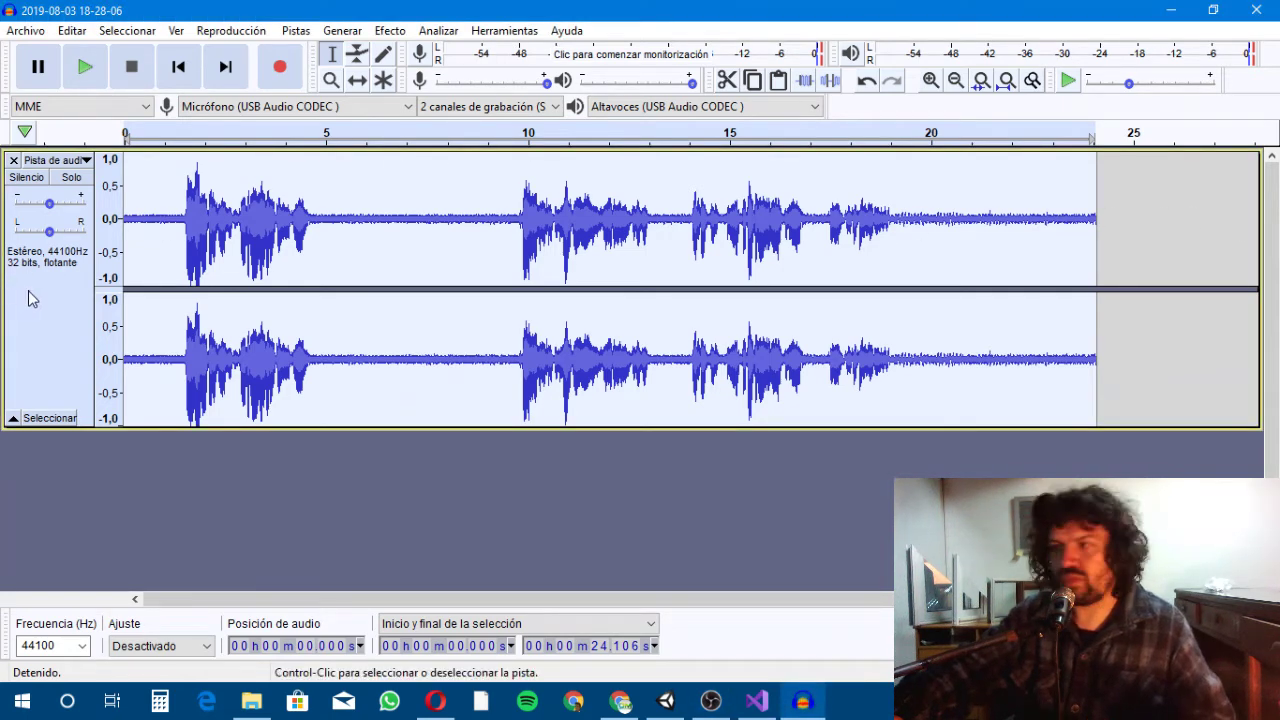
key(space)
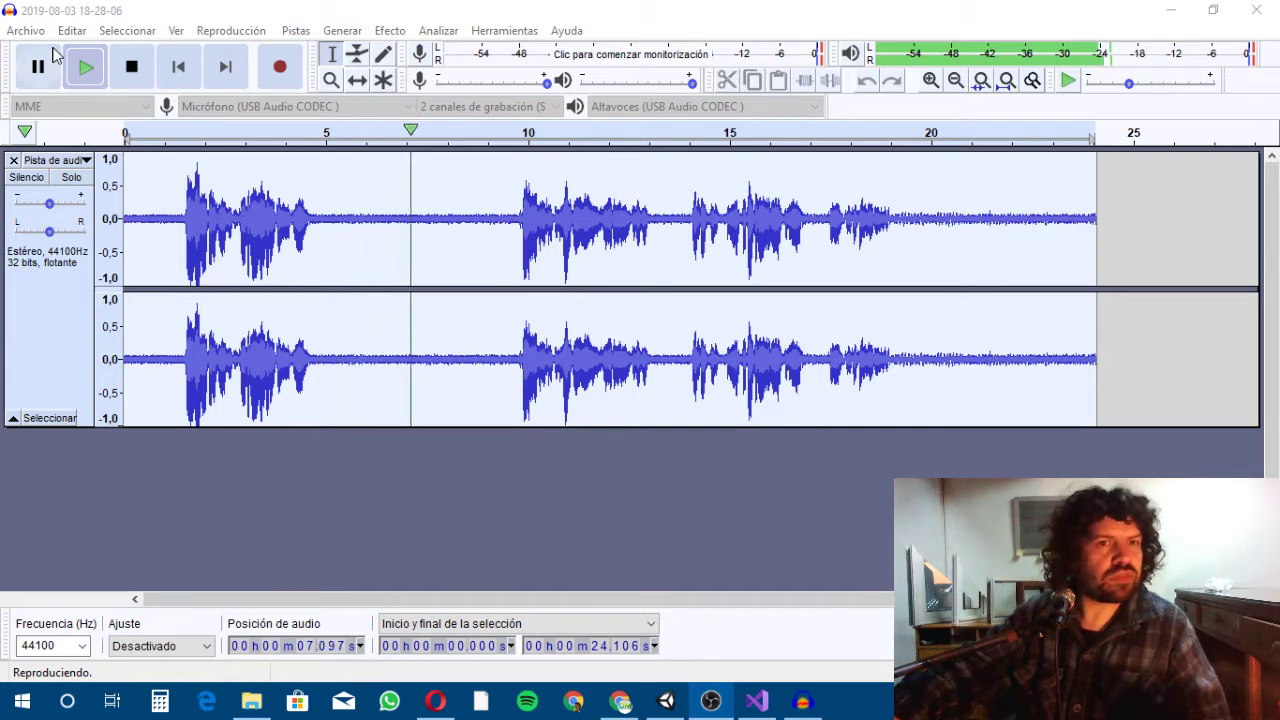
click(145, 72)
click(145, 70)
click(86, 67)
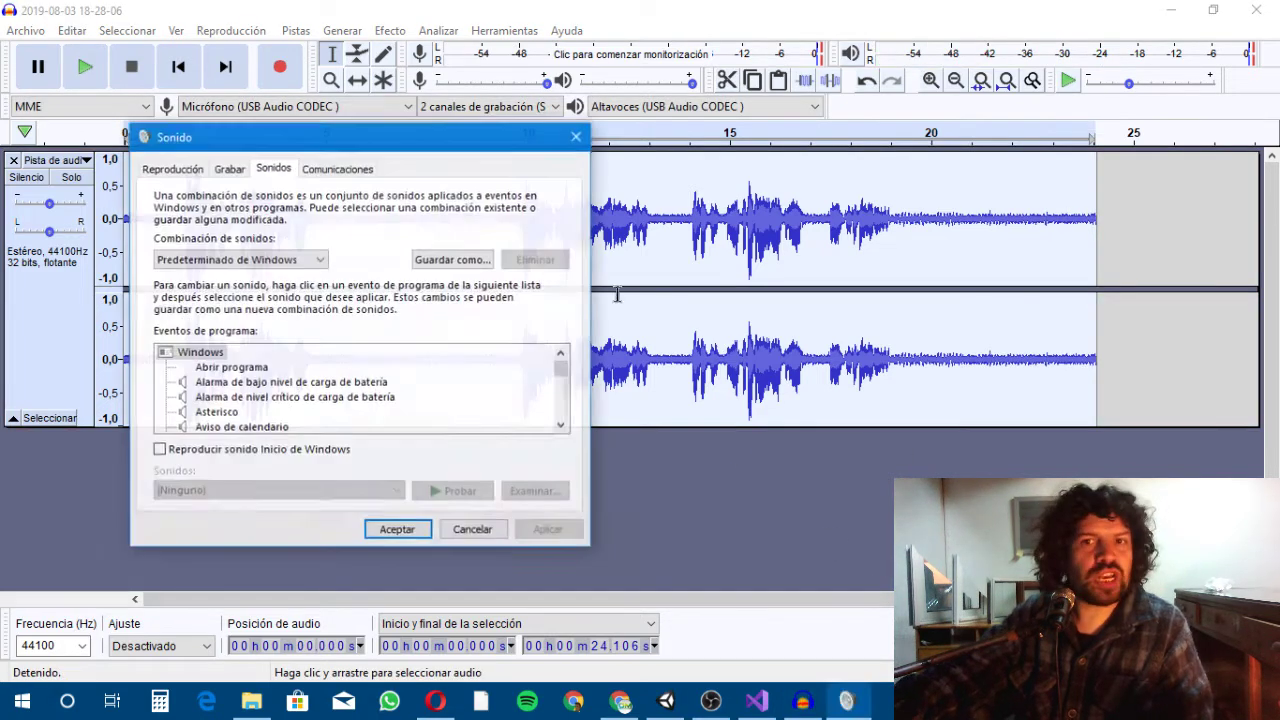
- Inspect the general, listening and level properties of the USB Audio CODEC microphone in the Windows Sound settings, and close them
click(228, 172)
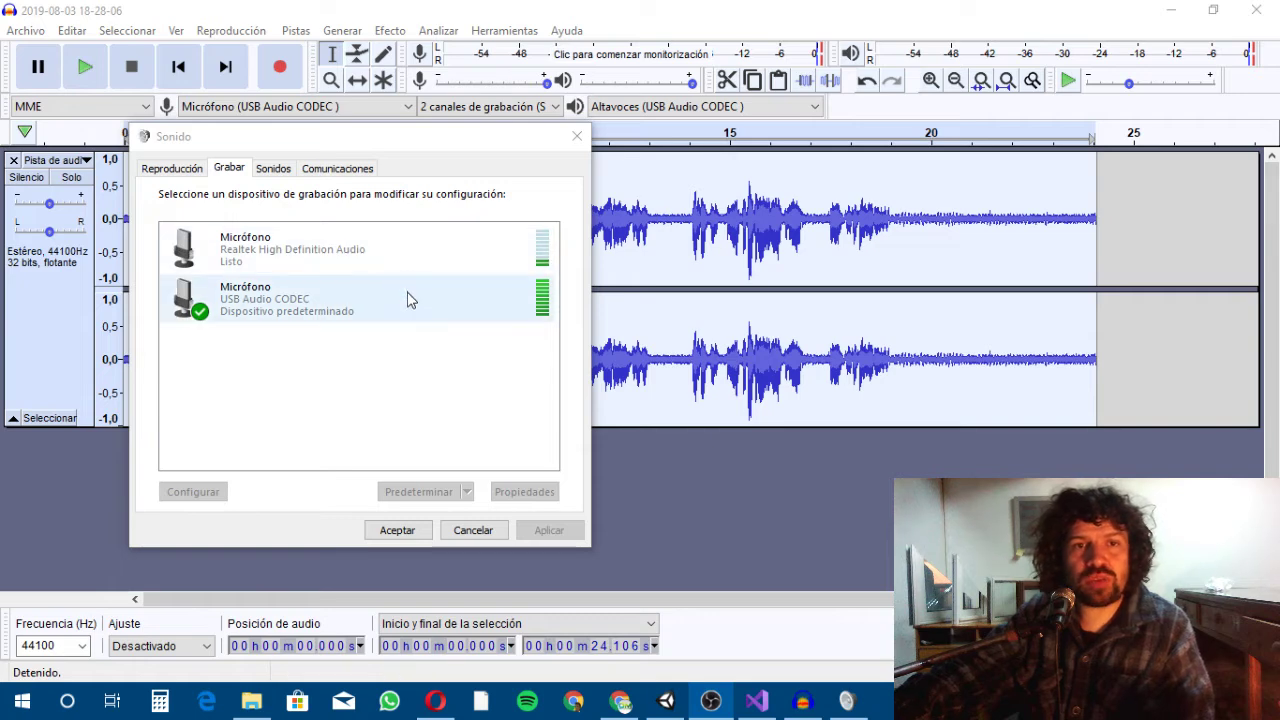
click(358, 307)
double_click(358, 307)
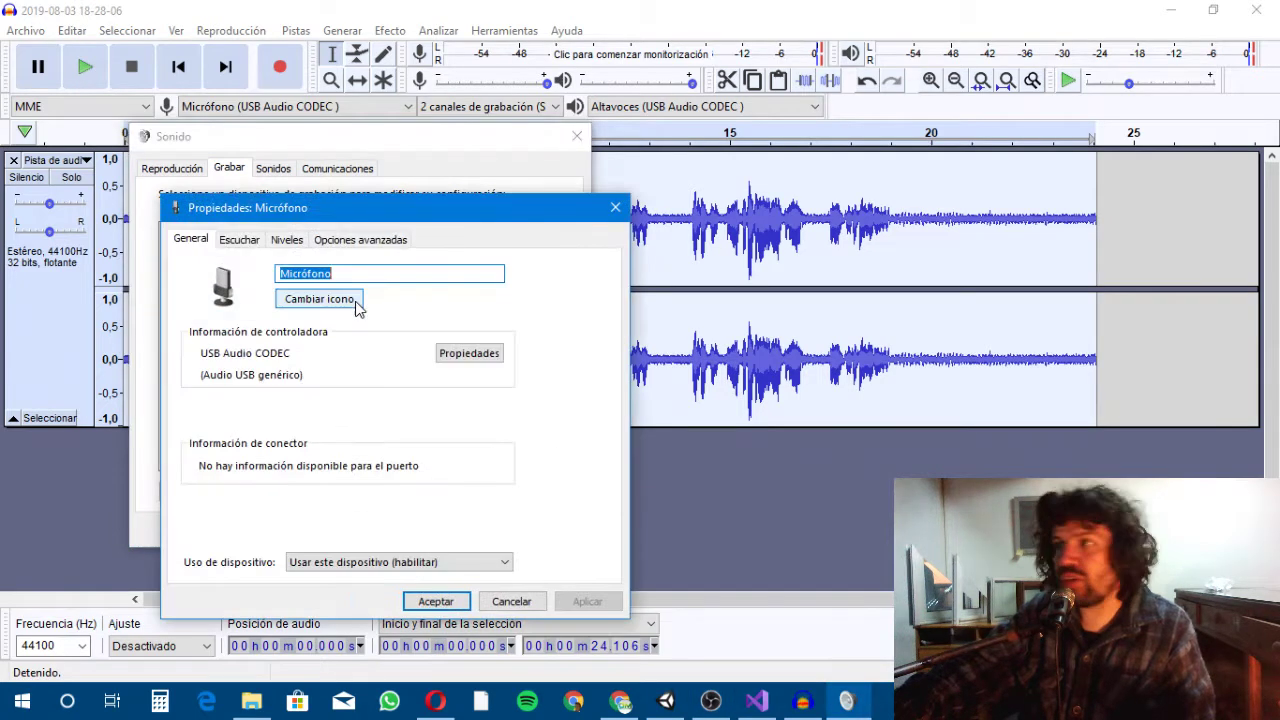
click(258, 242)
click(298, 242)
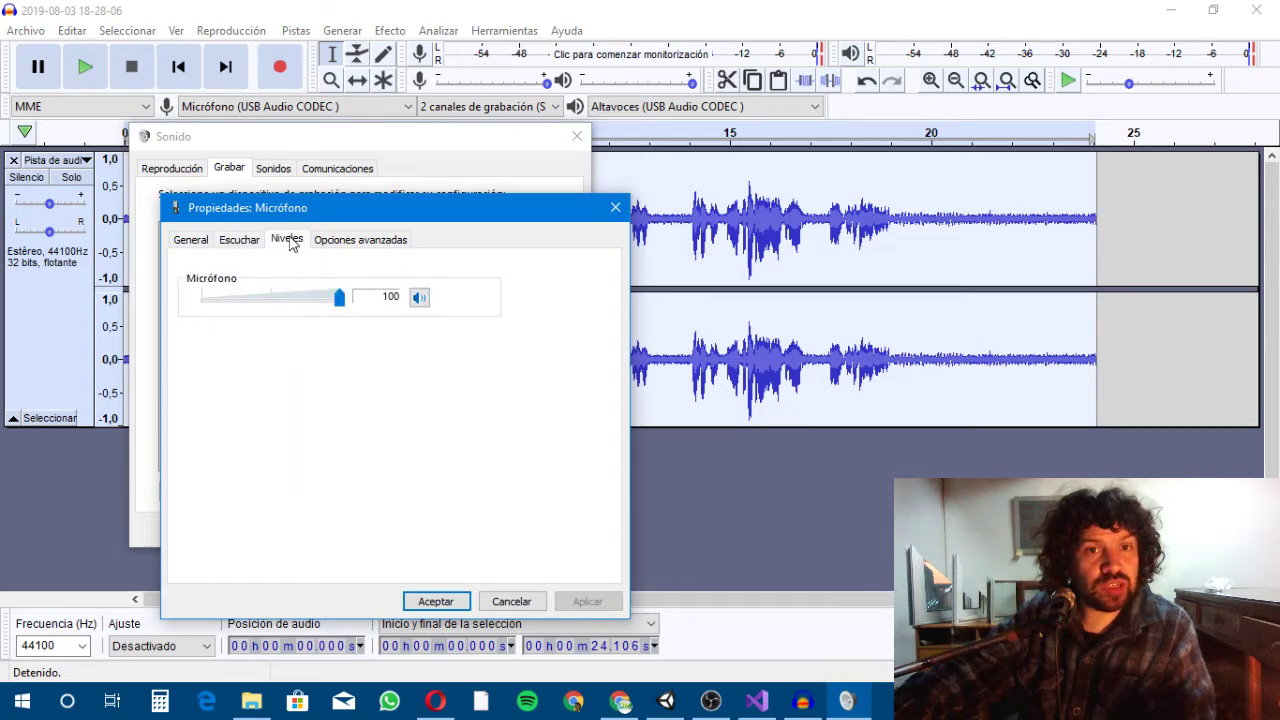
click(220, 243)
click(203, 243)
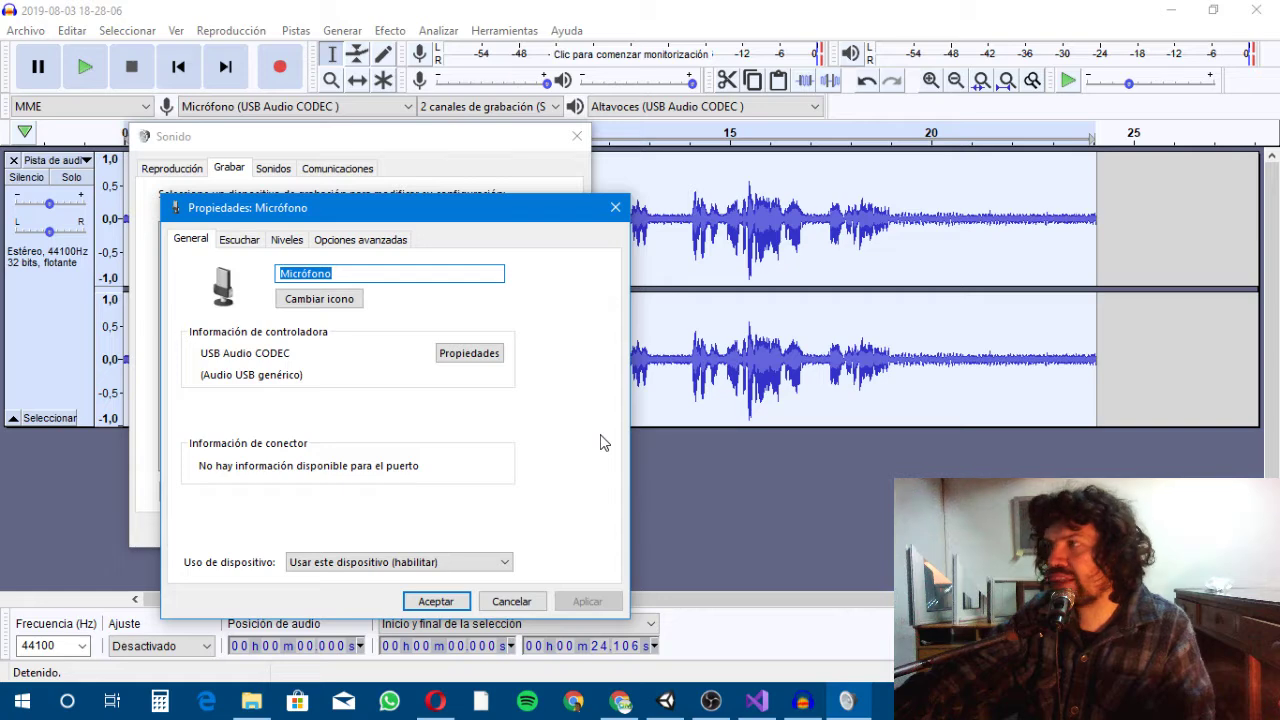
click(614, 208)
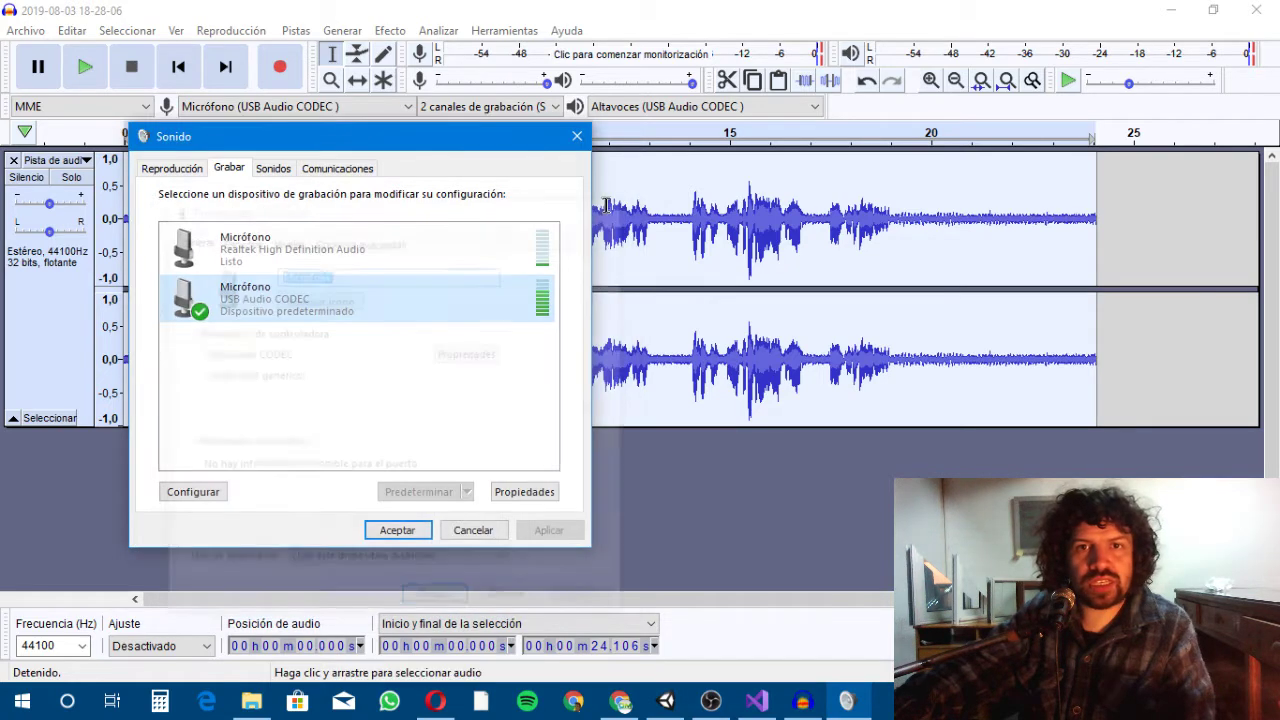
click(577, 137)
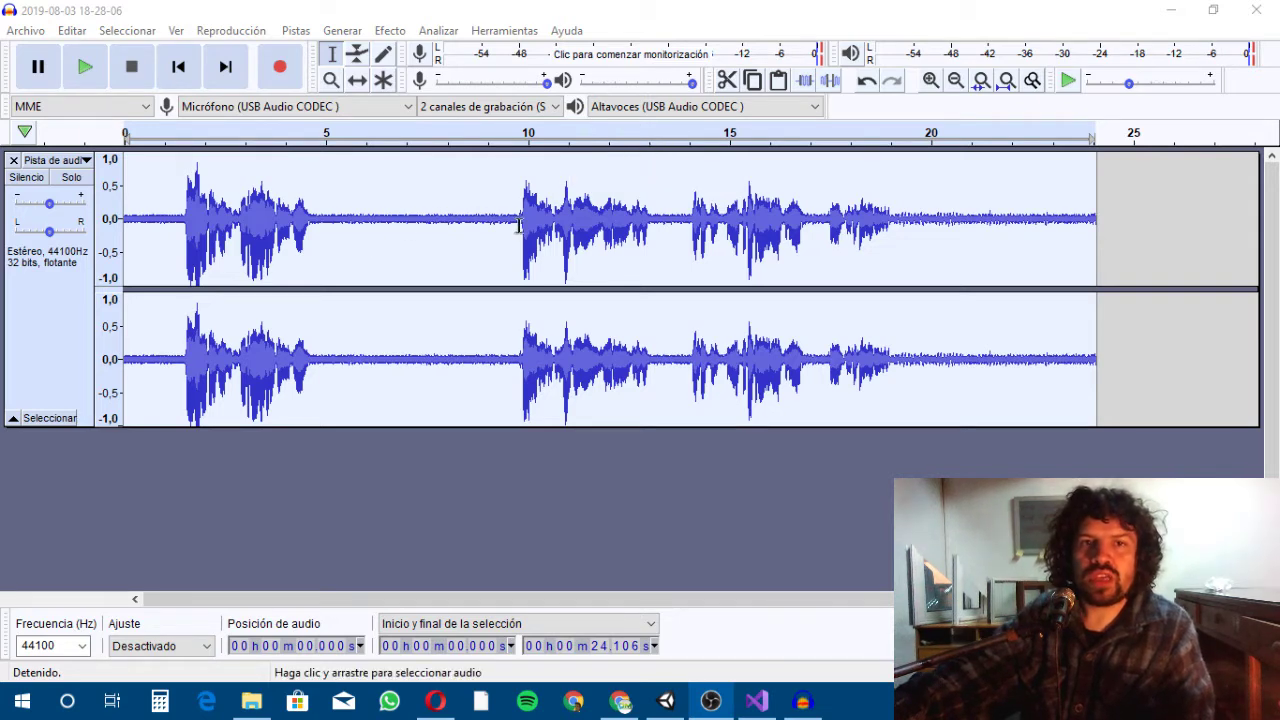
- Capture the noise profile for Noise Reduction from the speech-free stretch between about 4.7 and 9.8 s
drag(519, 225, 316, 228)
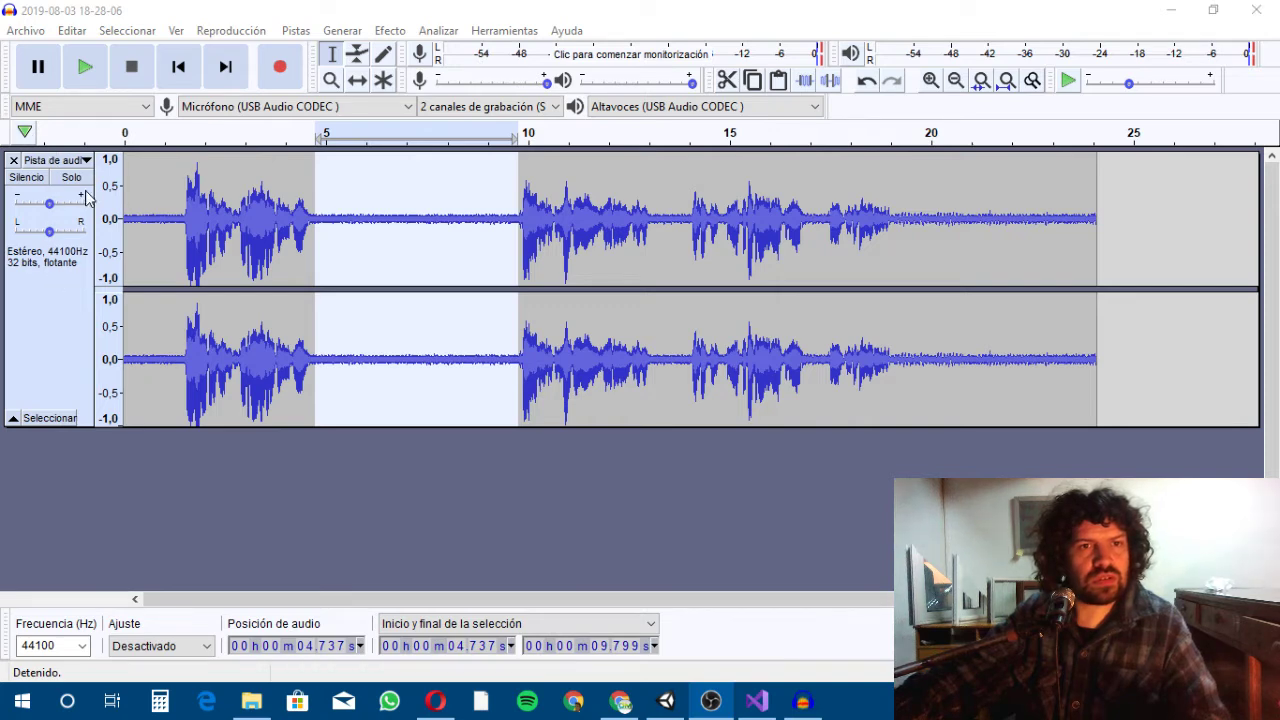
click(86, 67)
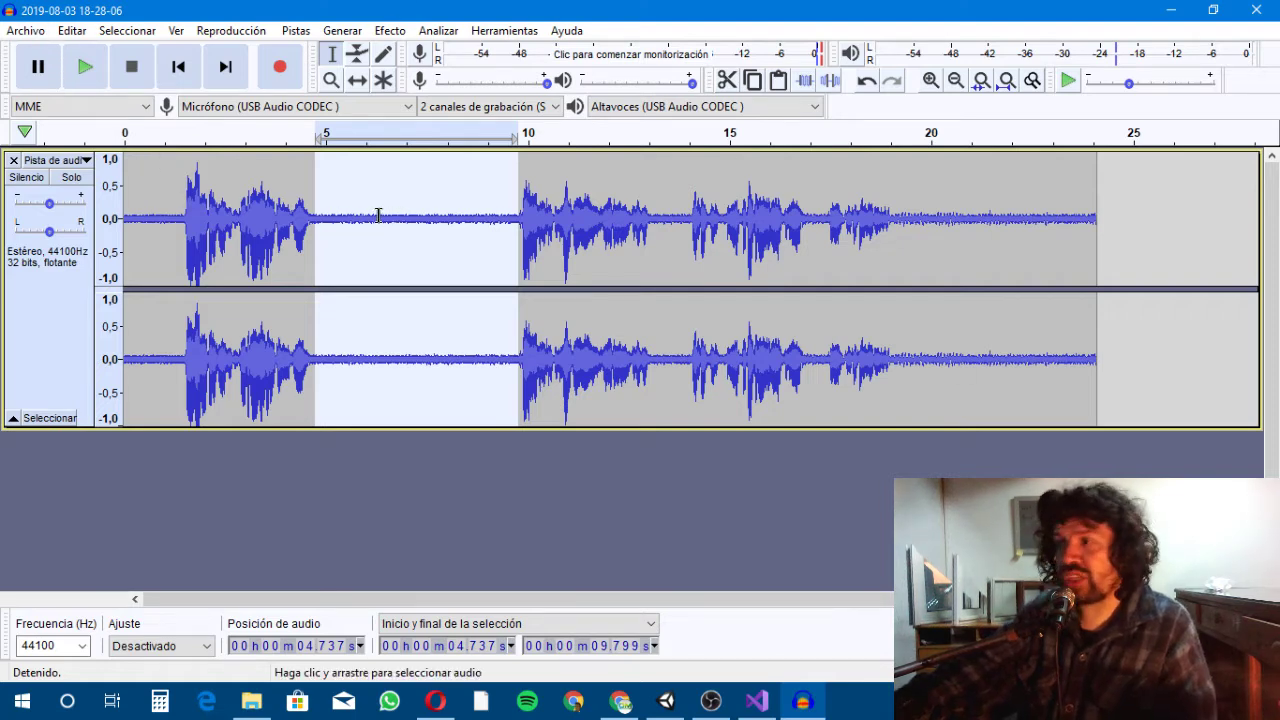
click(389, 31)
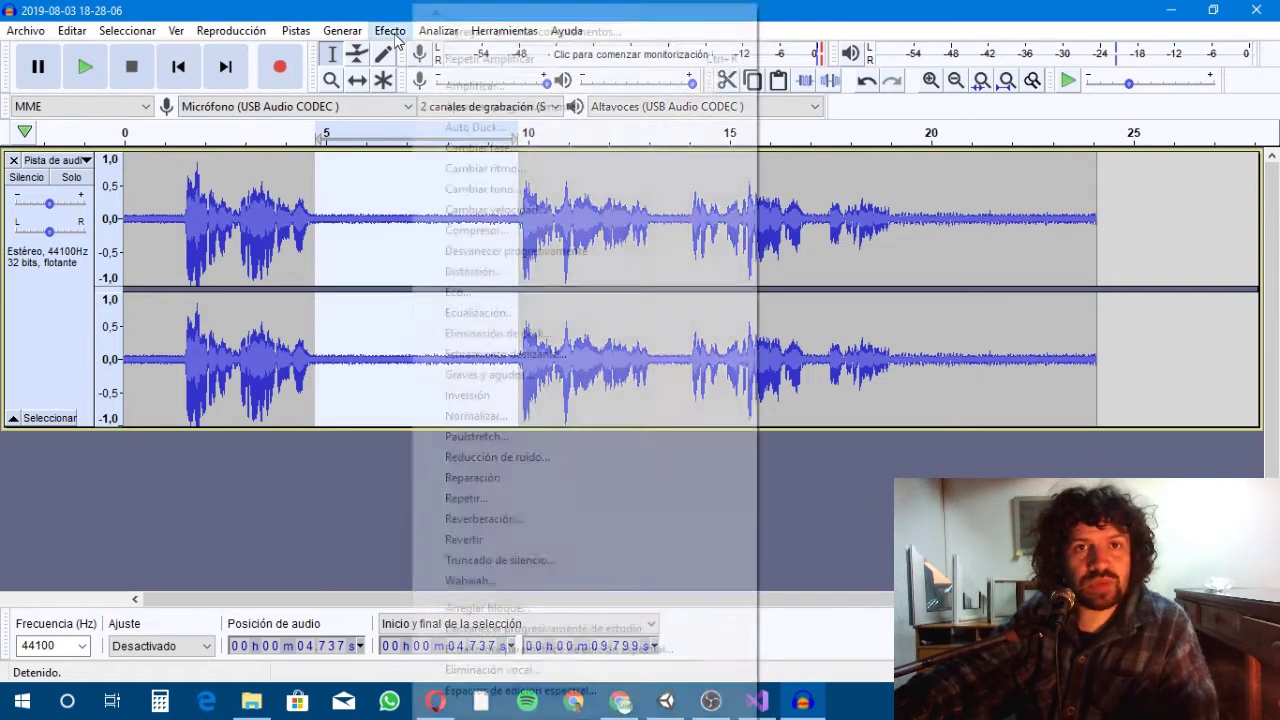
click(543, 457)
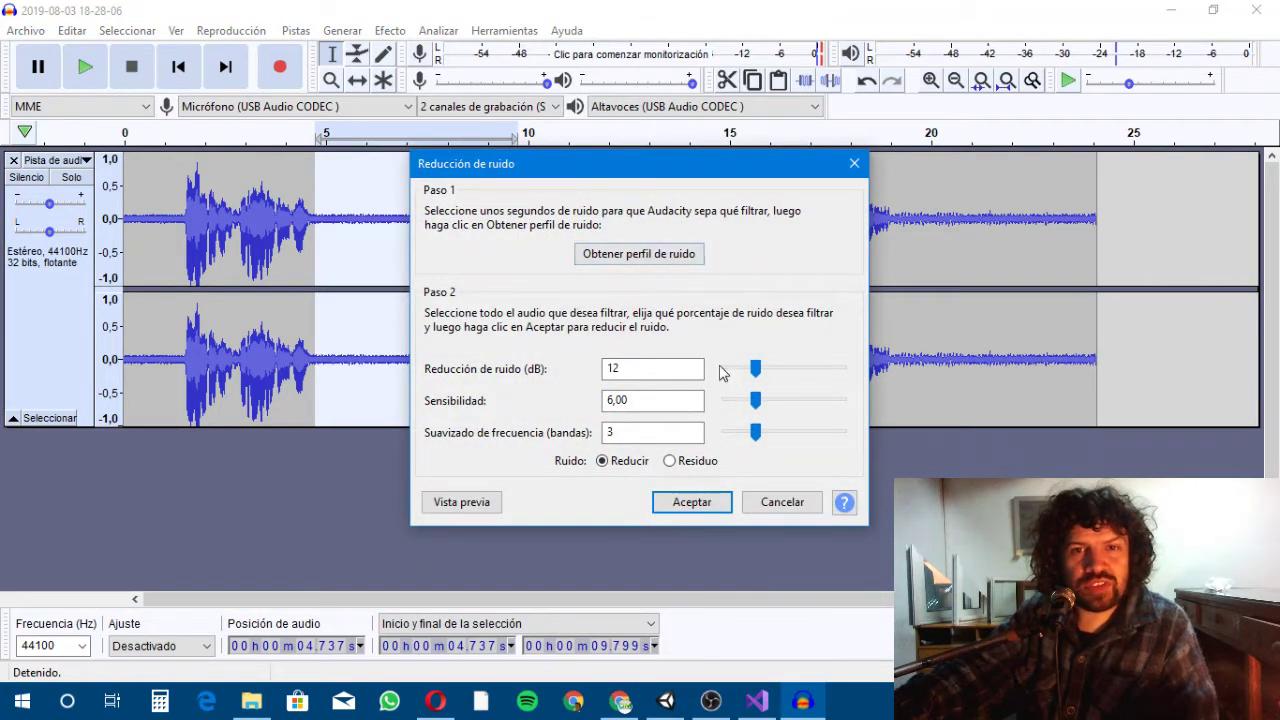
click(676, 254)
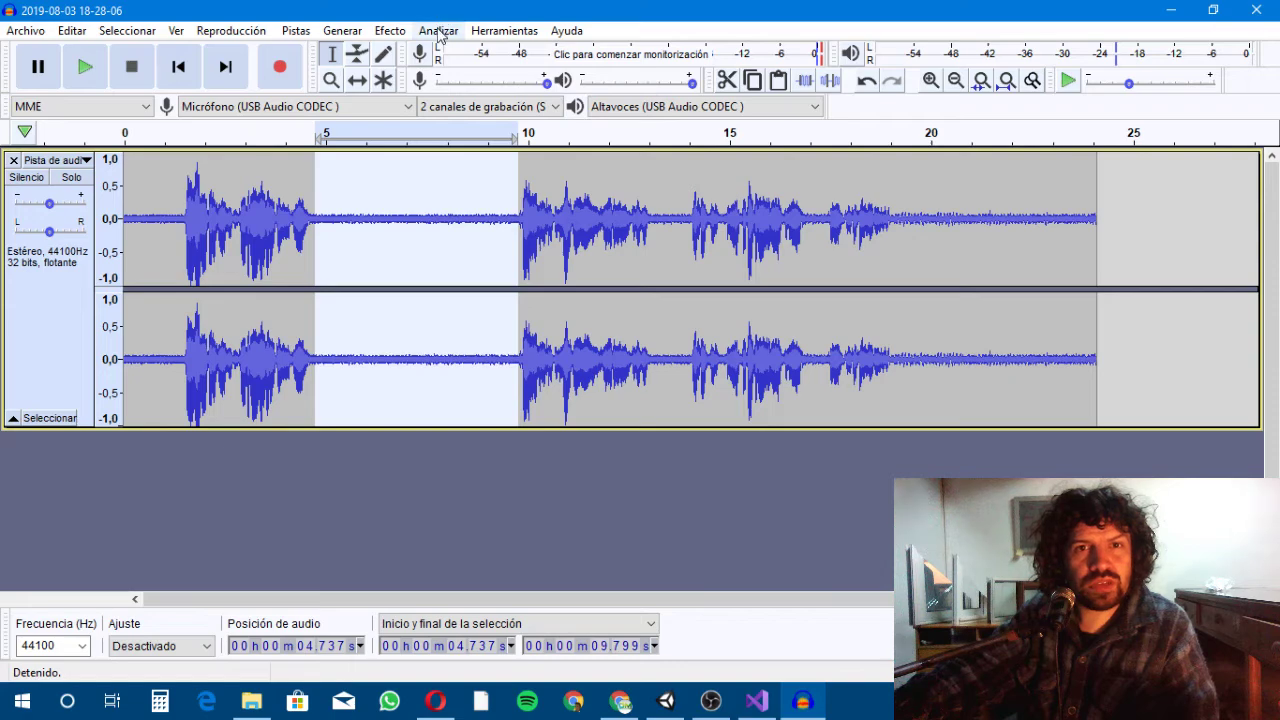
- Apply Noise Reduction to the selected stretch with 10 dB reduction, sensitivity 24 and frequency smoothing of 12 bands
click(389, 31)
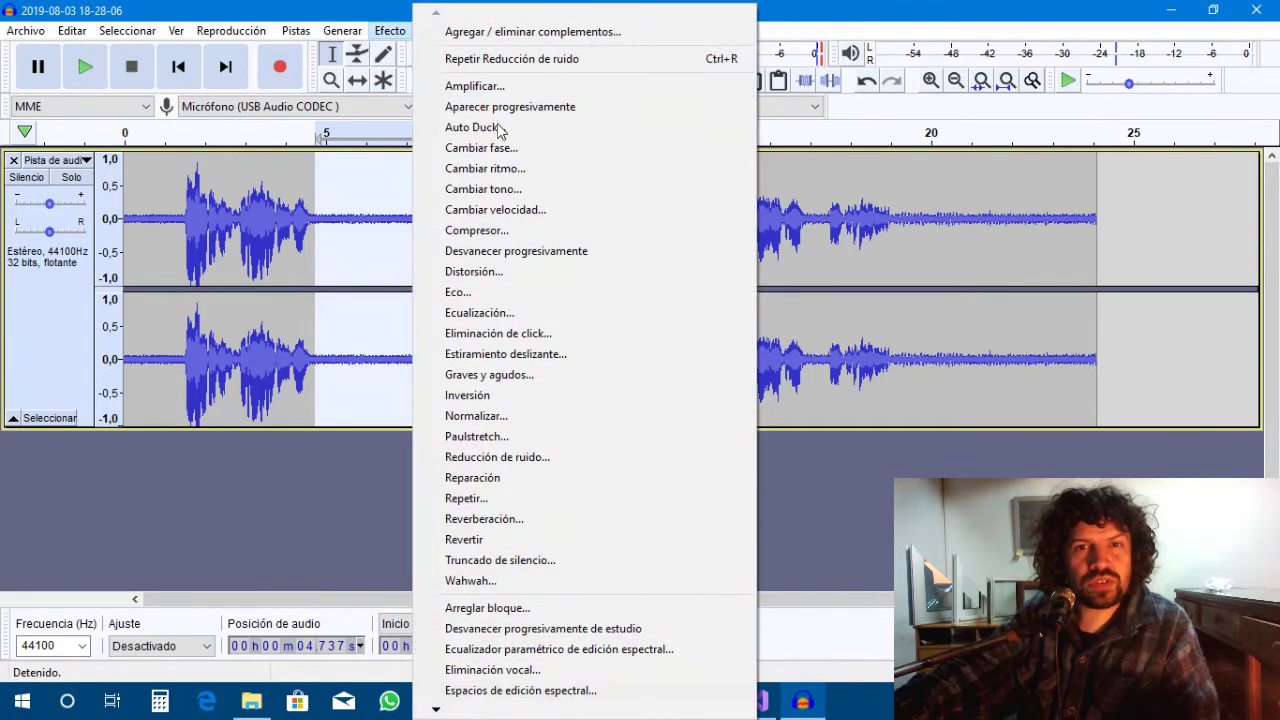
click(525, 459)
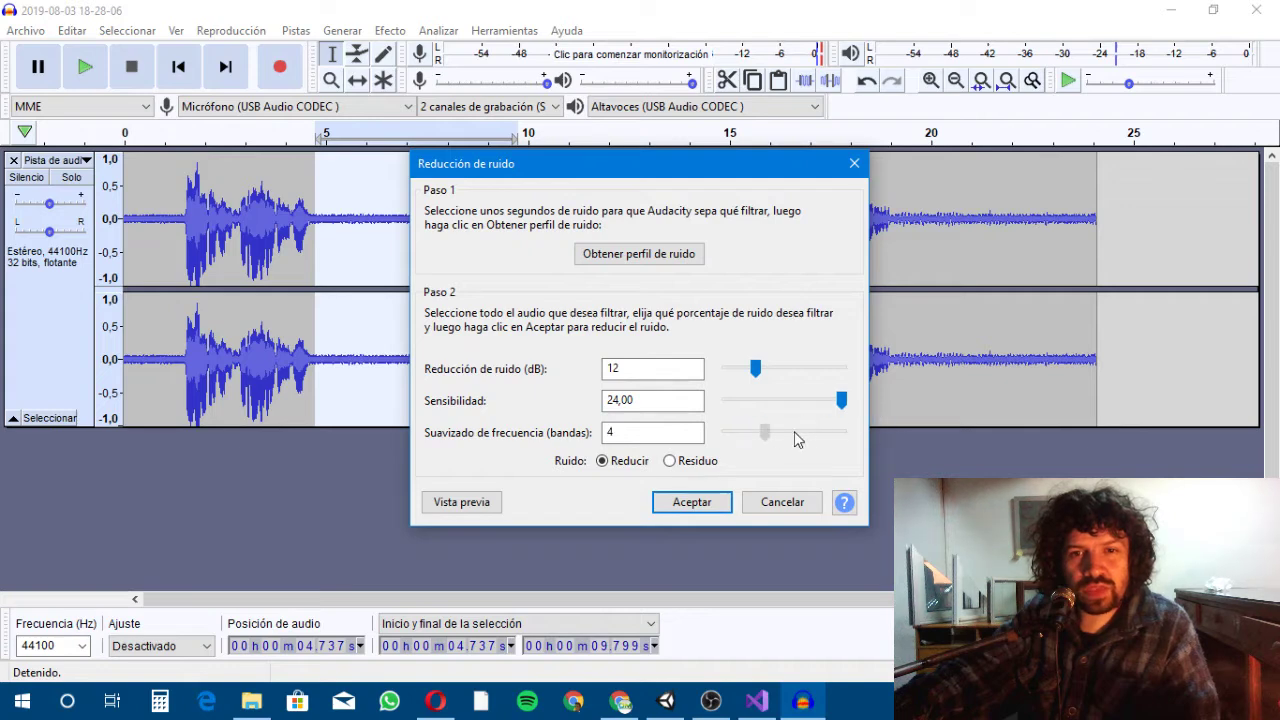
drag(797, 440, 898, 431)
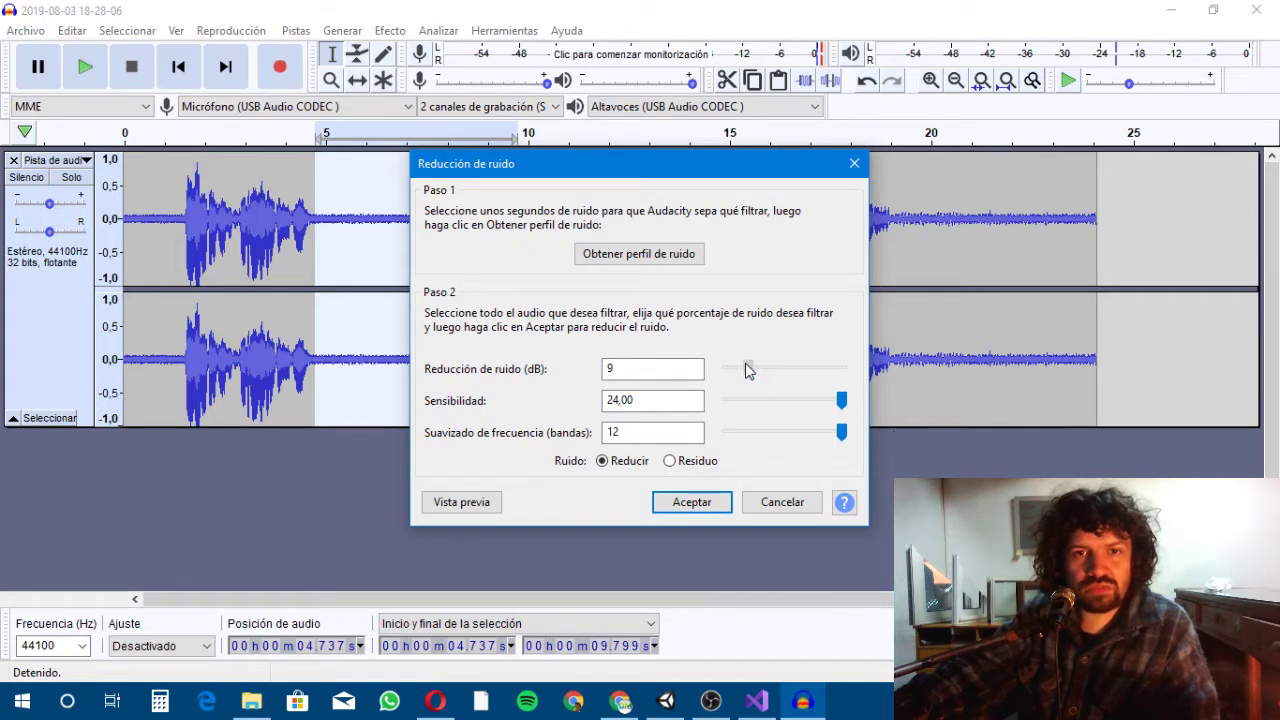
drag(745, 363, 747, 363)
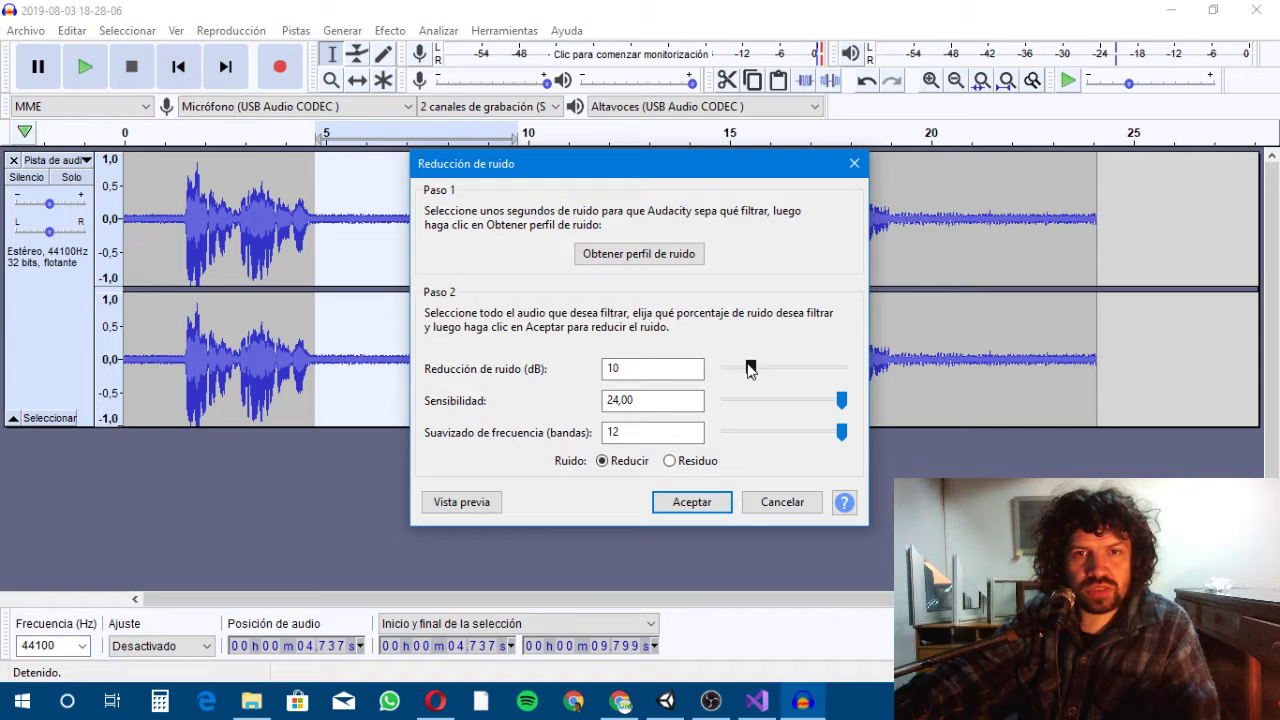
click(690, 503)
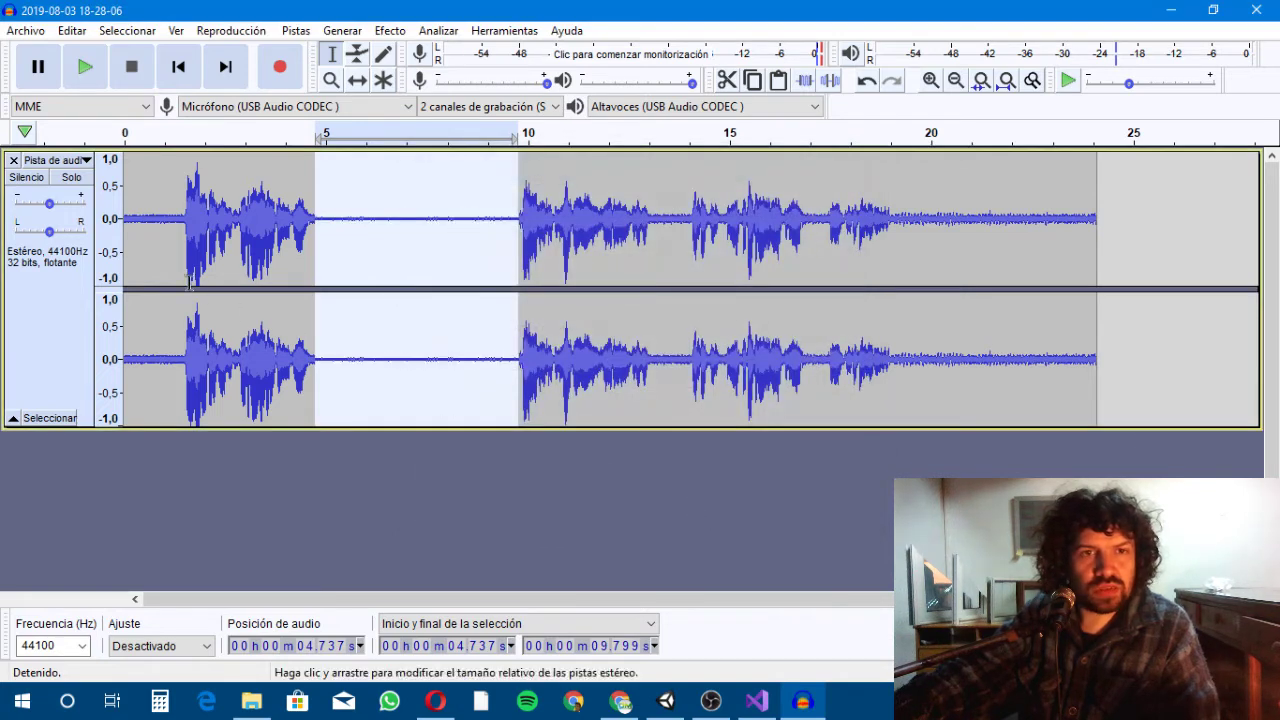
- Undo the noise reduction on the stretch and apply it to the whole track at 12 dB, sensitivity 24 and 12 smoothing bands
click(70, 31)
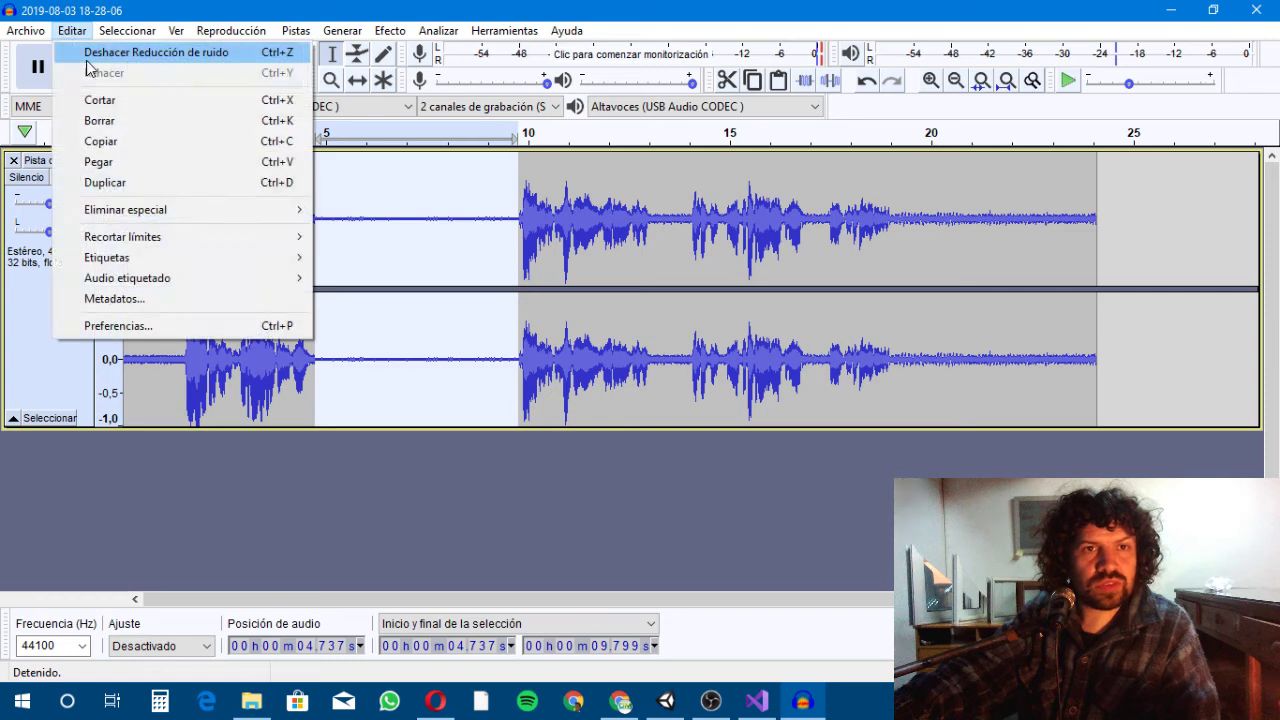
click(88, 55)
click(84, 295)
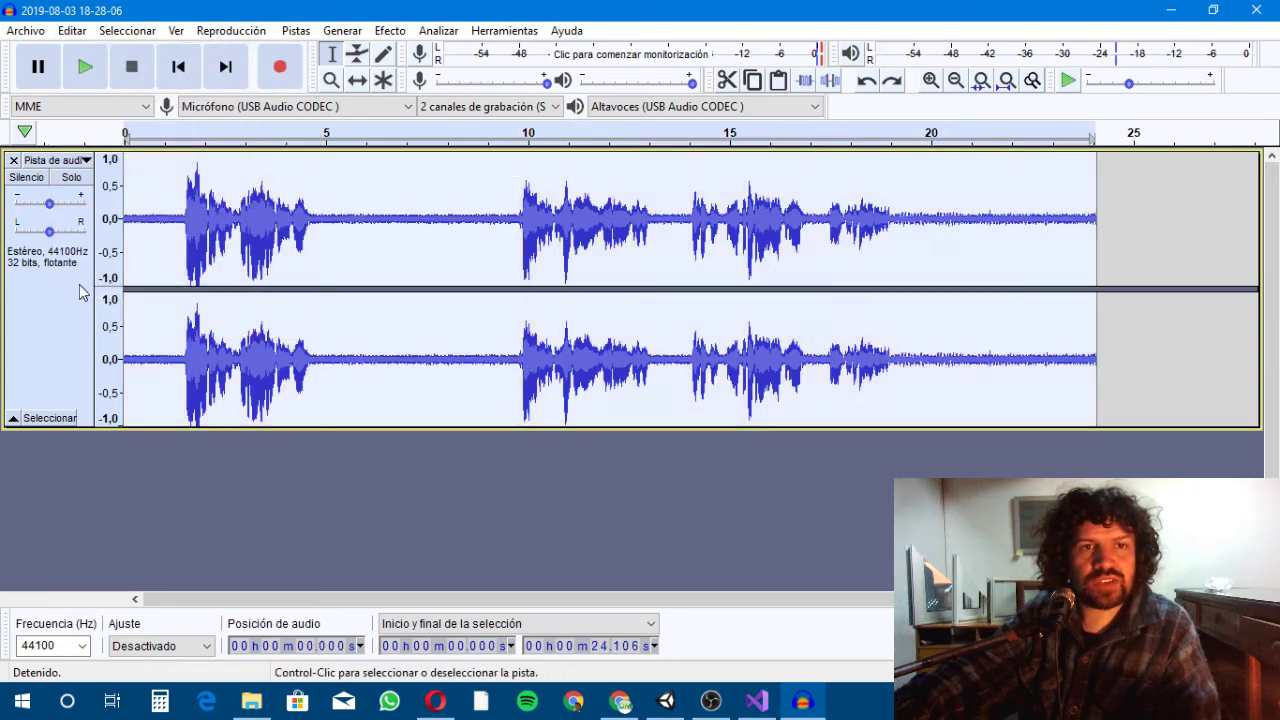
click(391, 32)
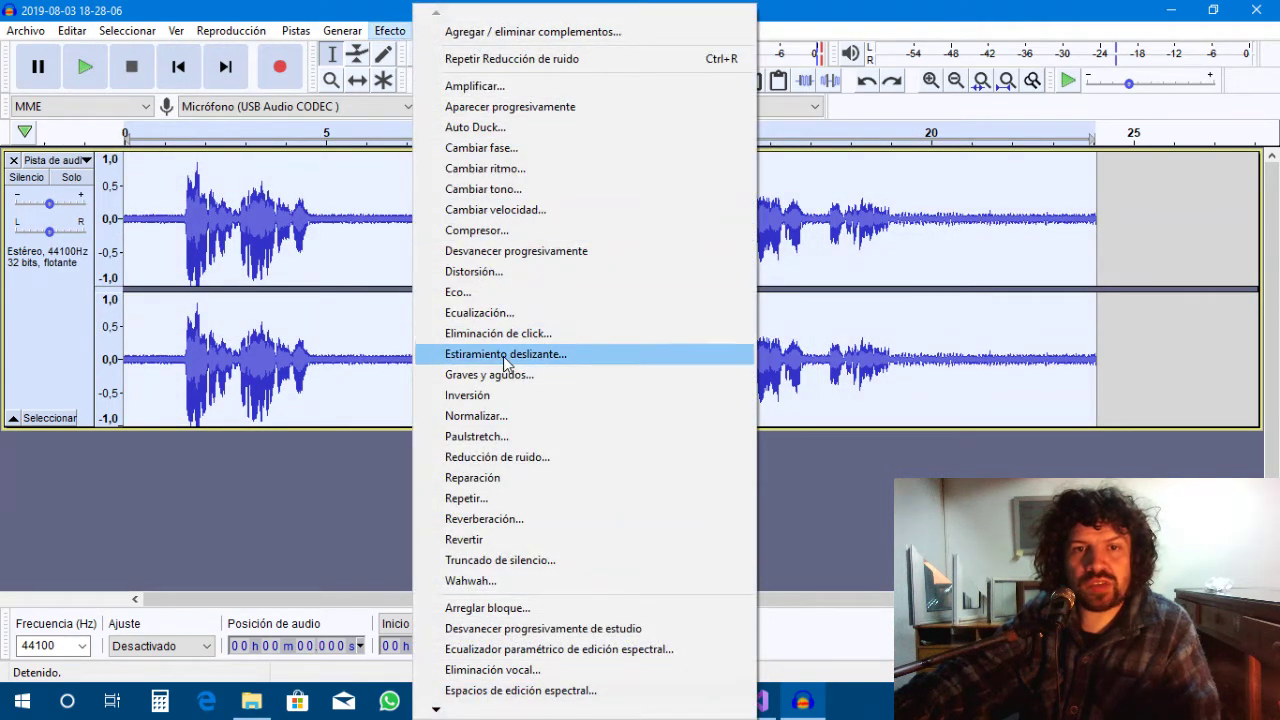
click(549, 457)
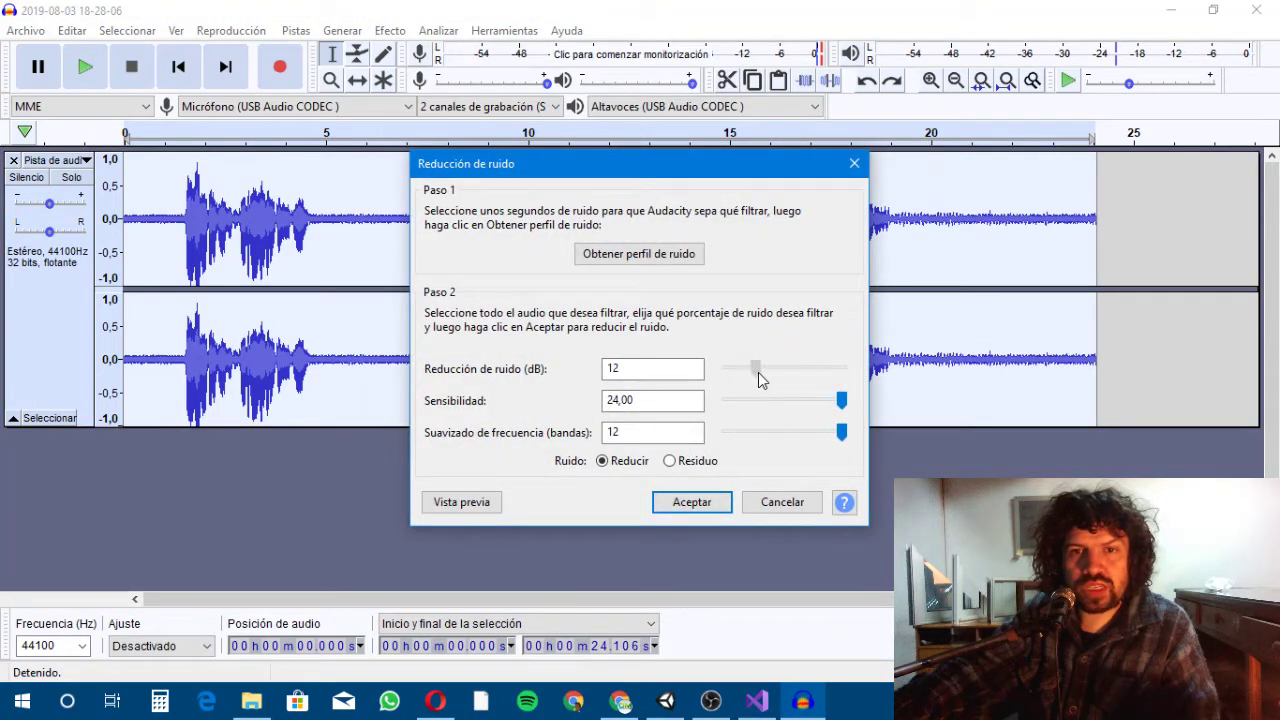
click(722, 508)
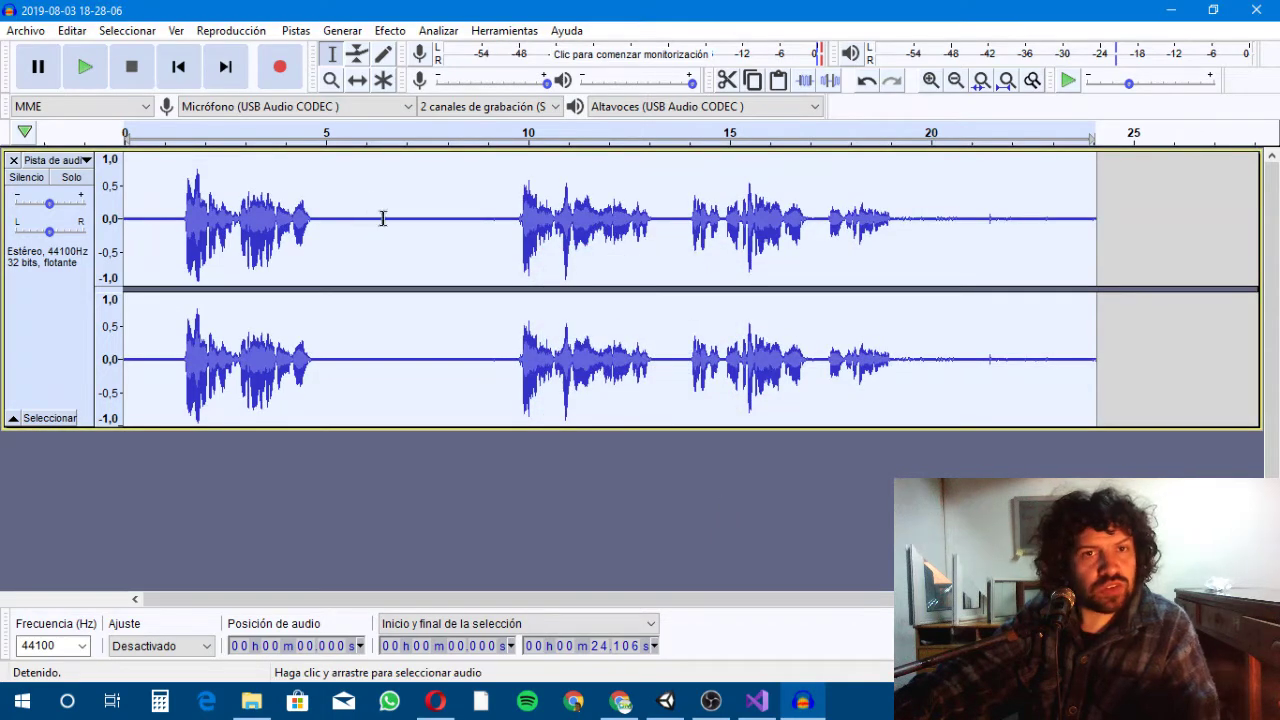
- Play back the speech-free stretch between about 5.4 and 7.1 s to check the remaining noise
drag(409, 214, 340, 214)
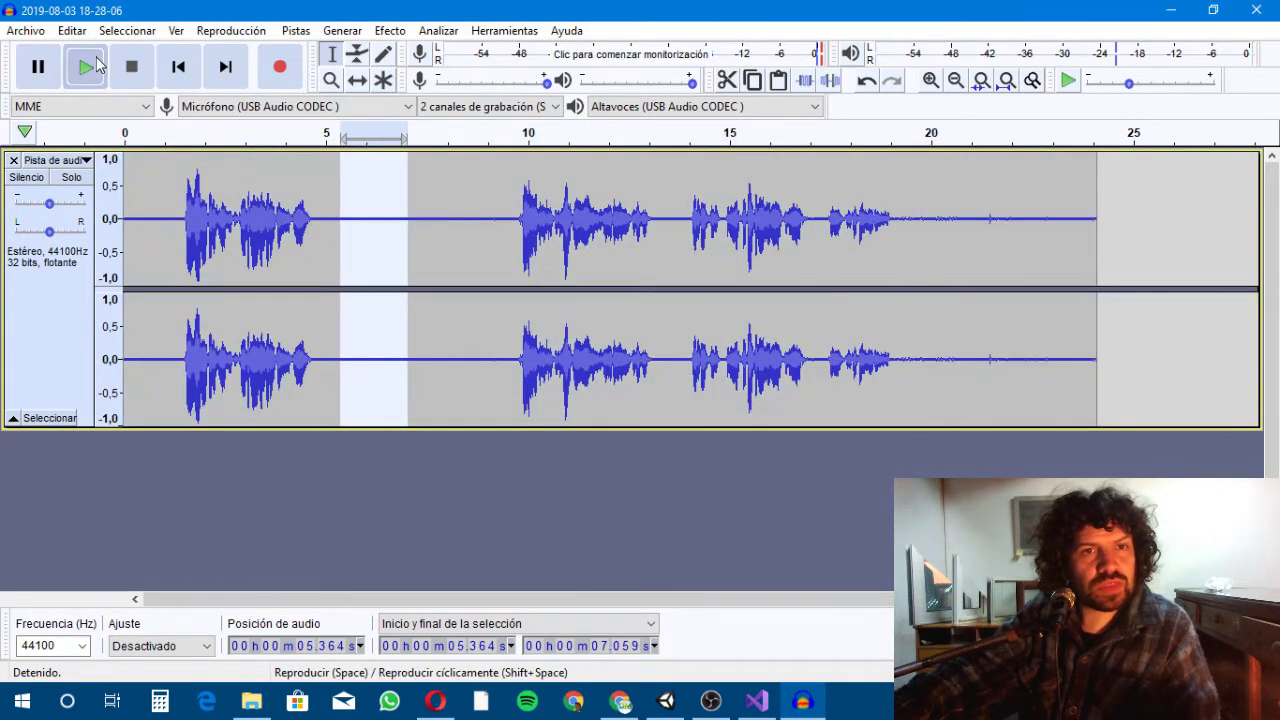
click(86, 66)
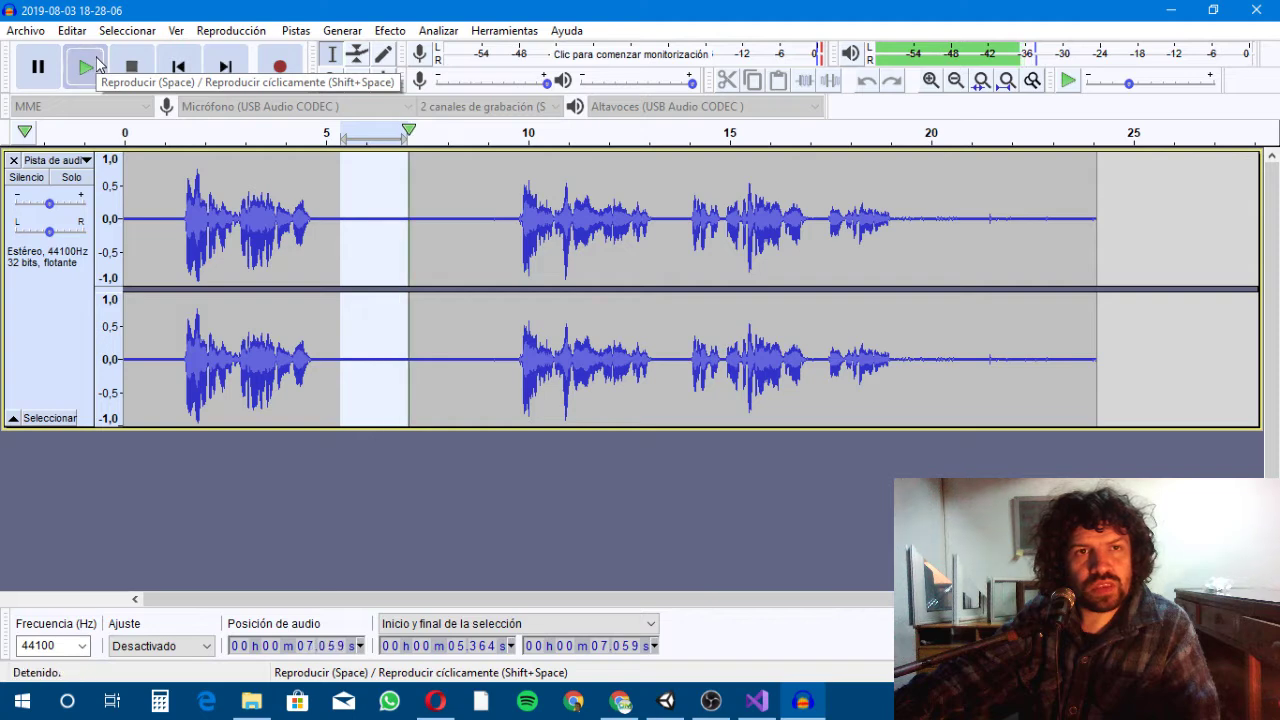
click(97, 64)
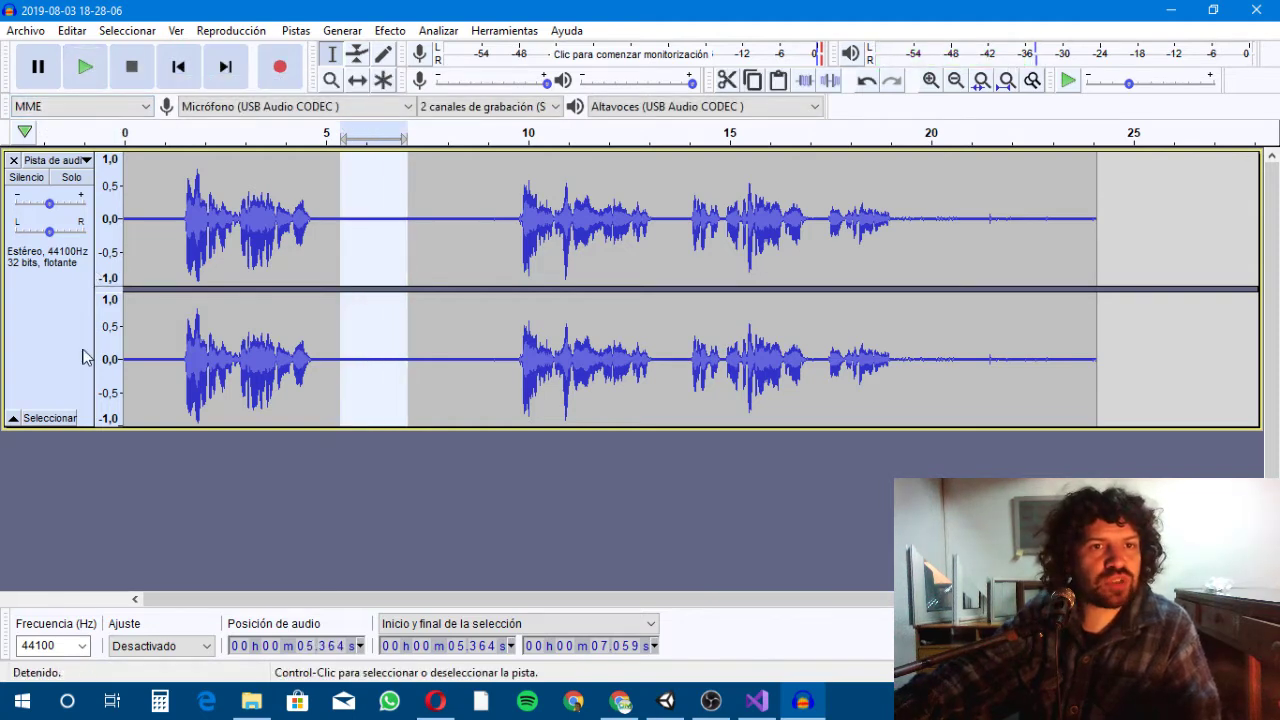
- Apply a second Noise Reduction pass to the whole track at 8 dB, keeping sensitivity 24 and 12 smoothing bands
click(95, 275)
click(390, 31)
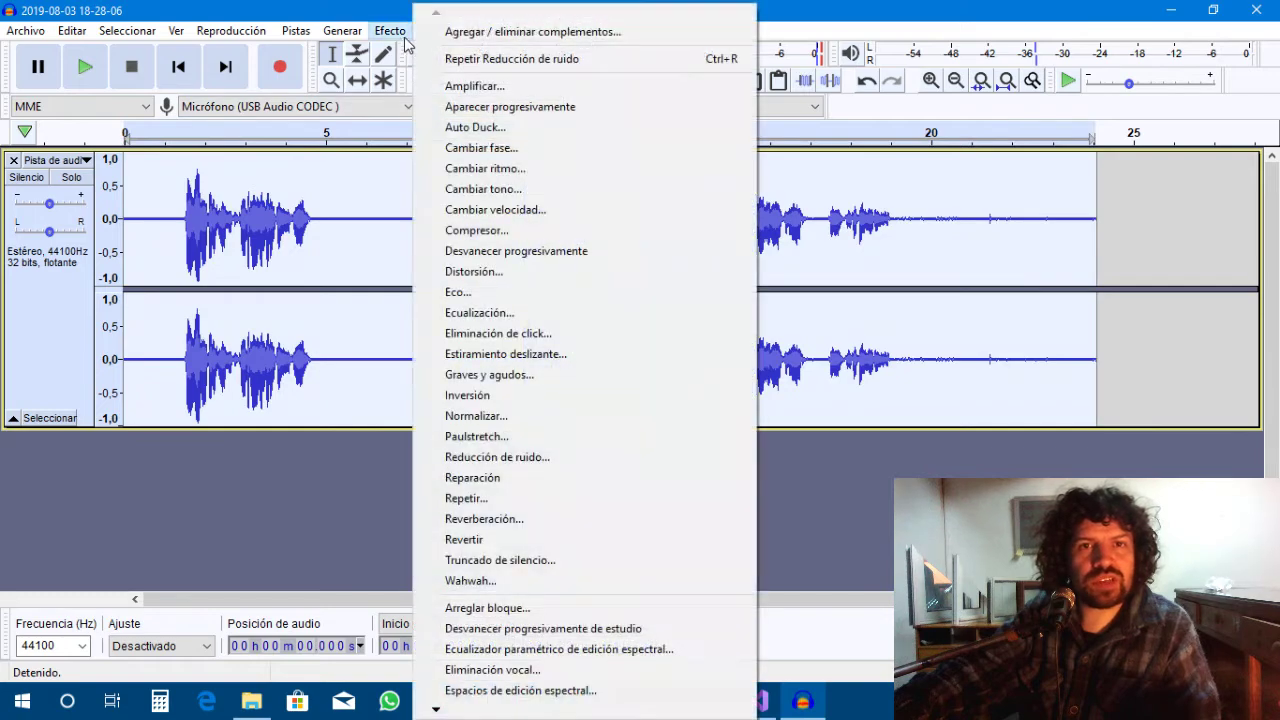
click(505, 457)
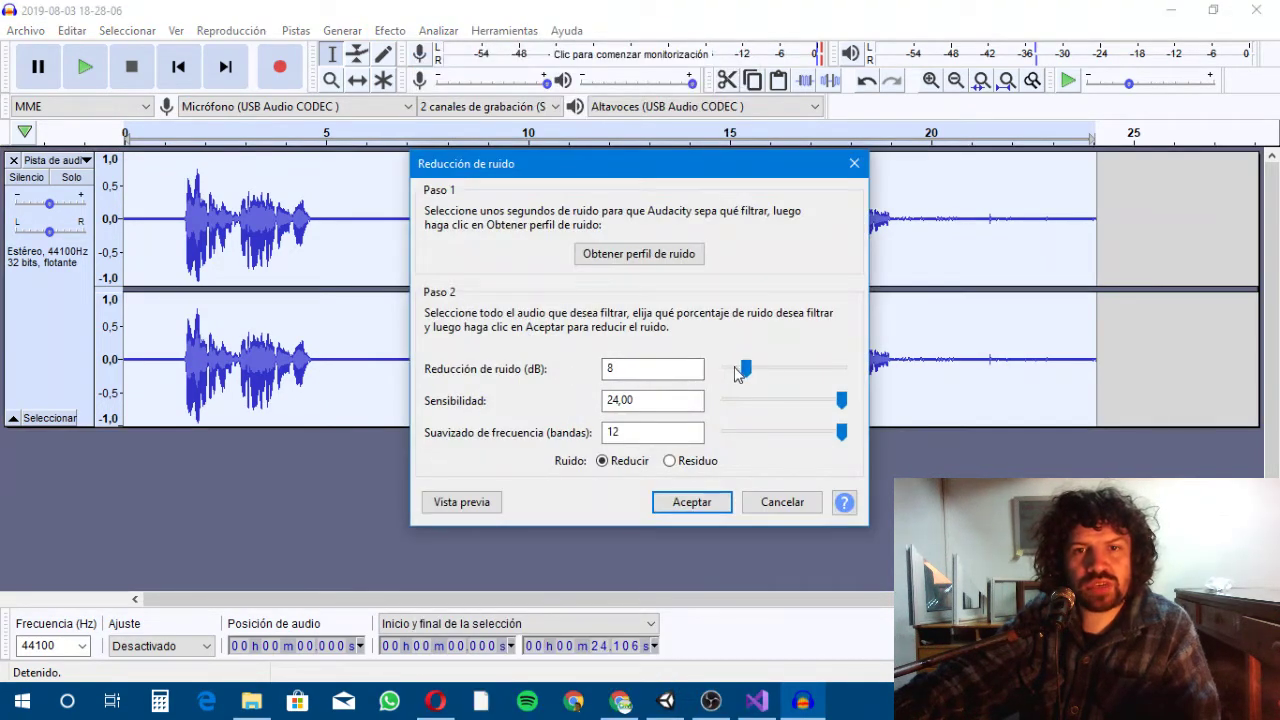
click(691, 502)
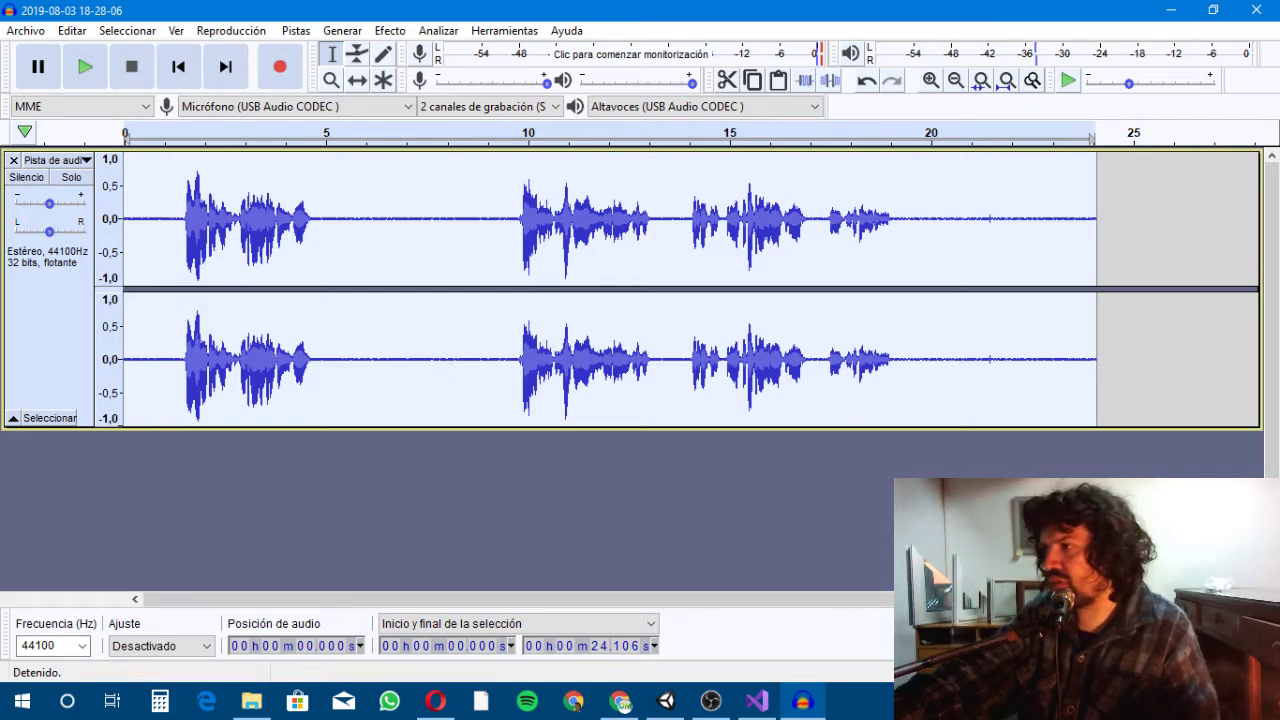
- Play back the start of the processed track and undo the second noise reduction pass
key(alt+Tab)
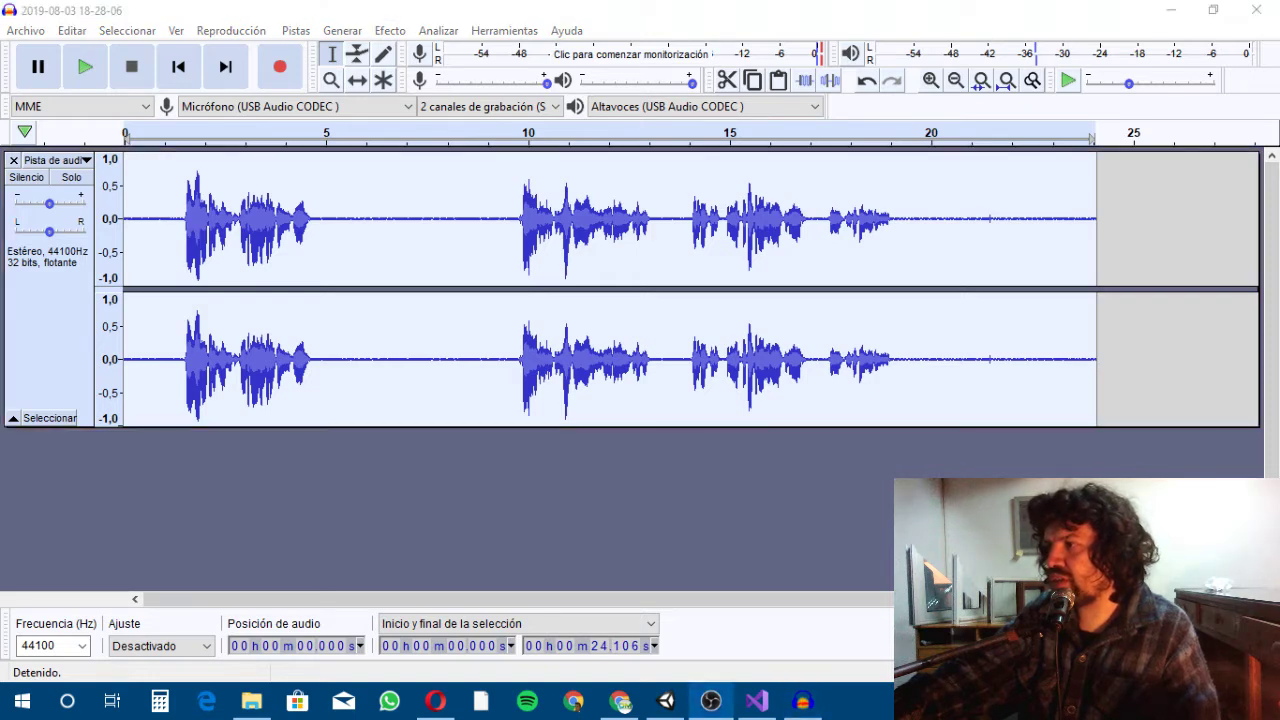
click(95, 72)
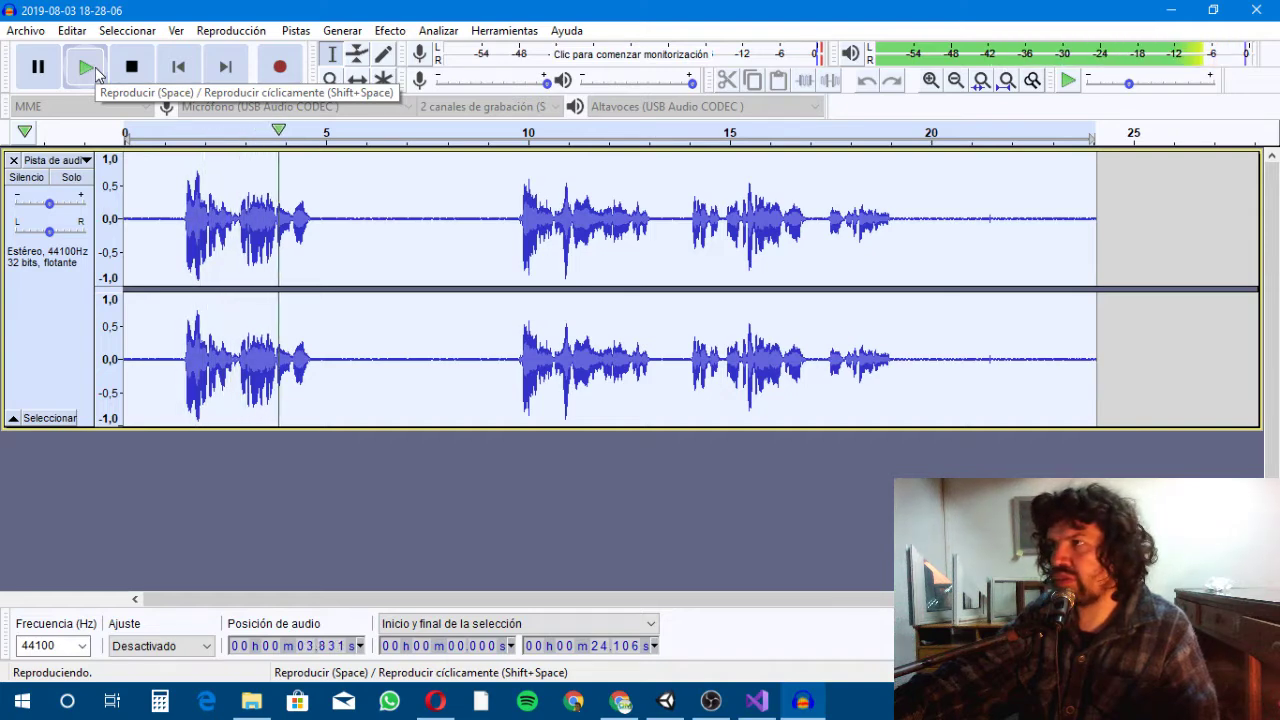
click(98, 69)
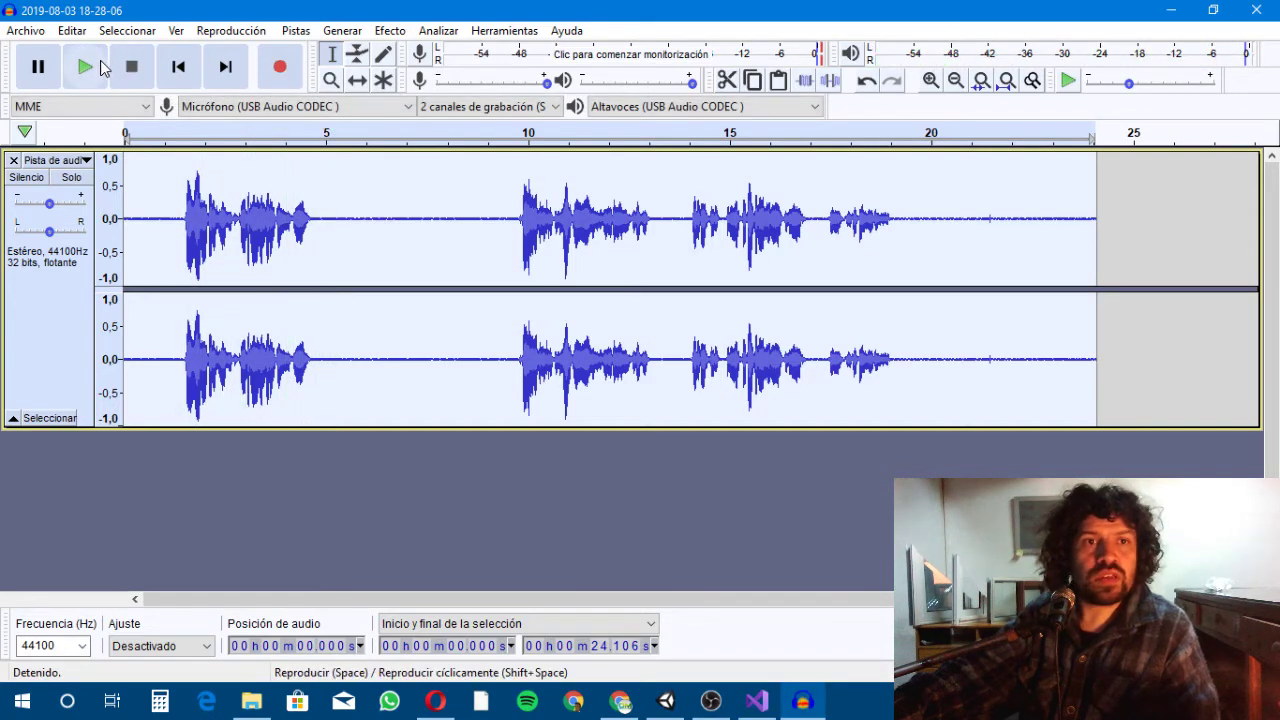
key(alt+Tab)
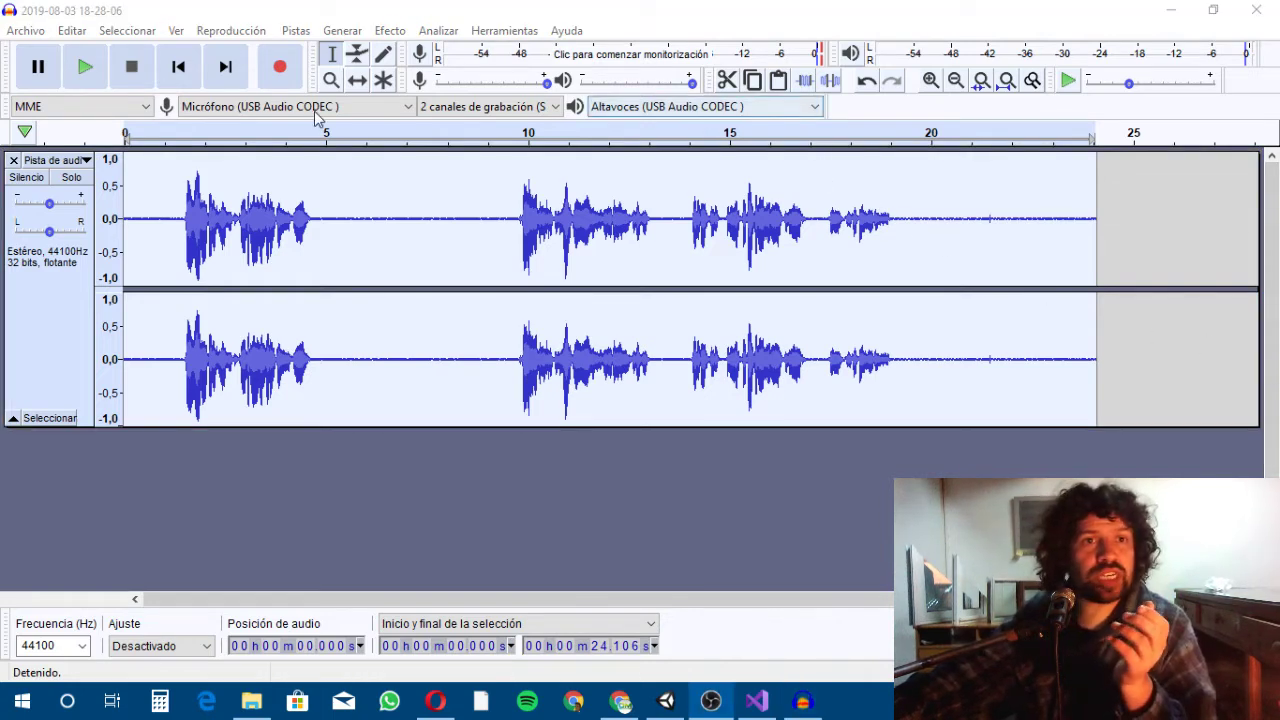
click(66, 31)
click(100, 51)
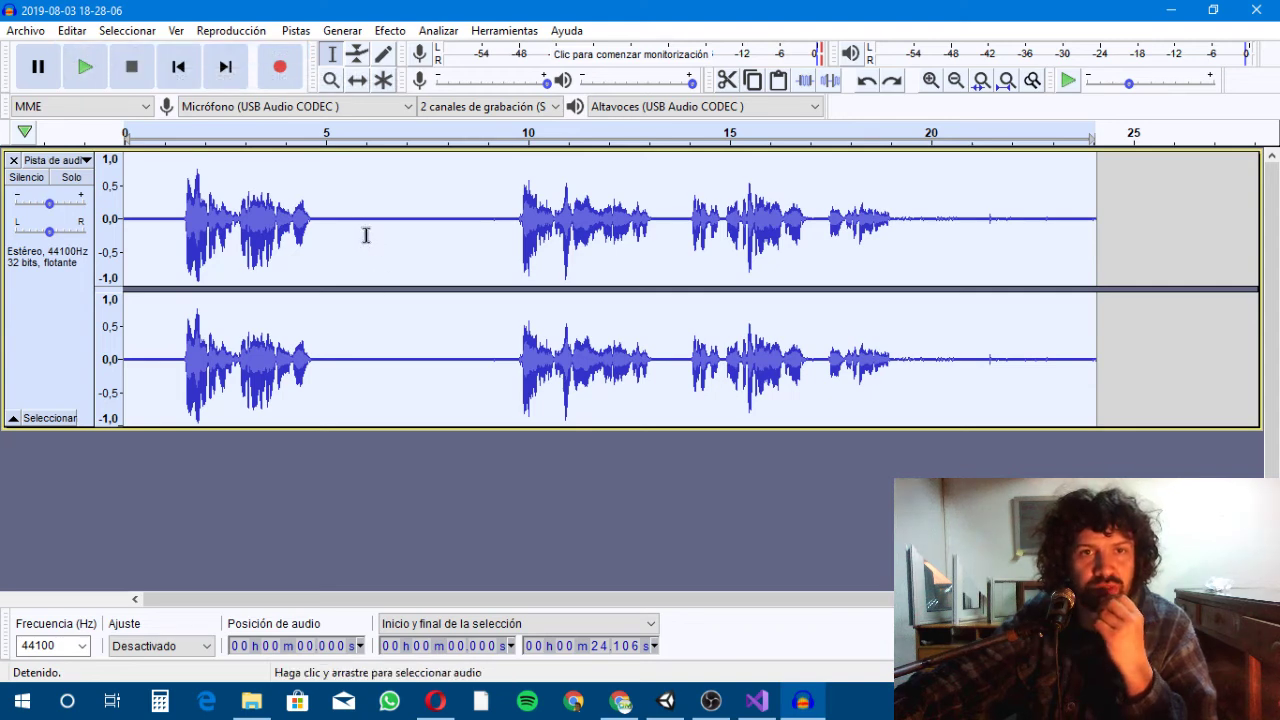
- Play back the opening speech-free stretch from 0 to about 1.4 s and silence its audio
drag(180, 210, 123, 212)
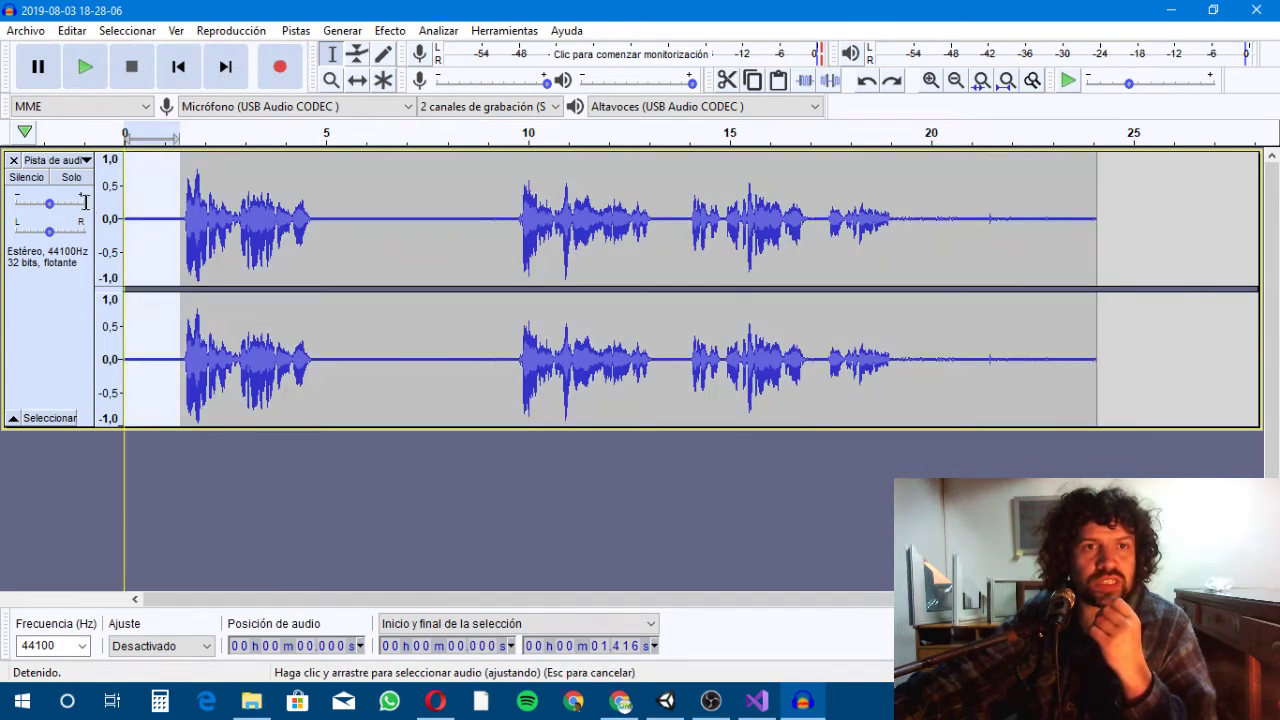
click(80, 80)
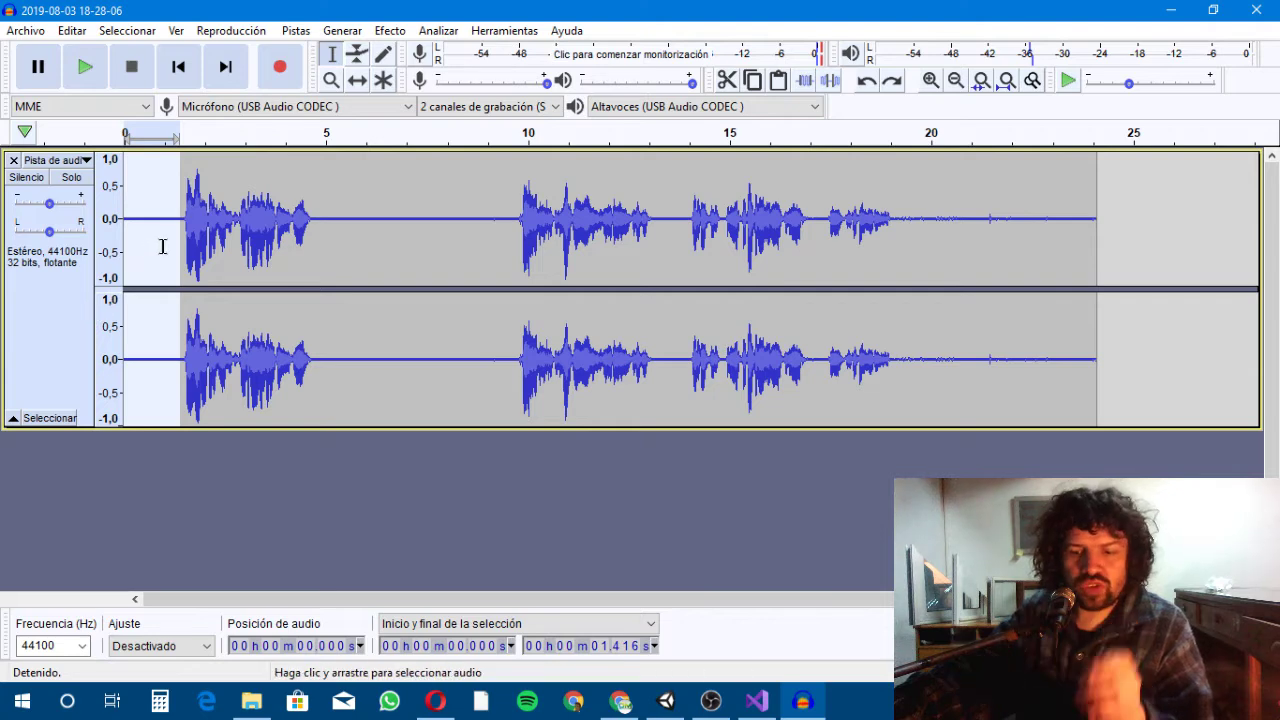
key(alt+e)
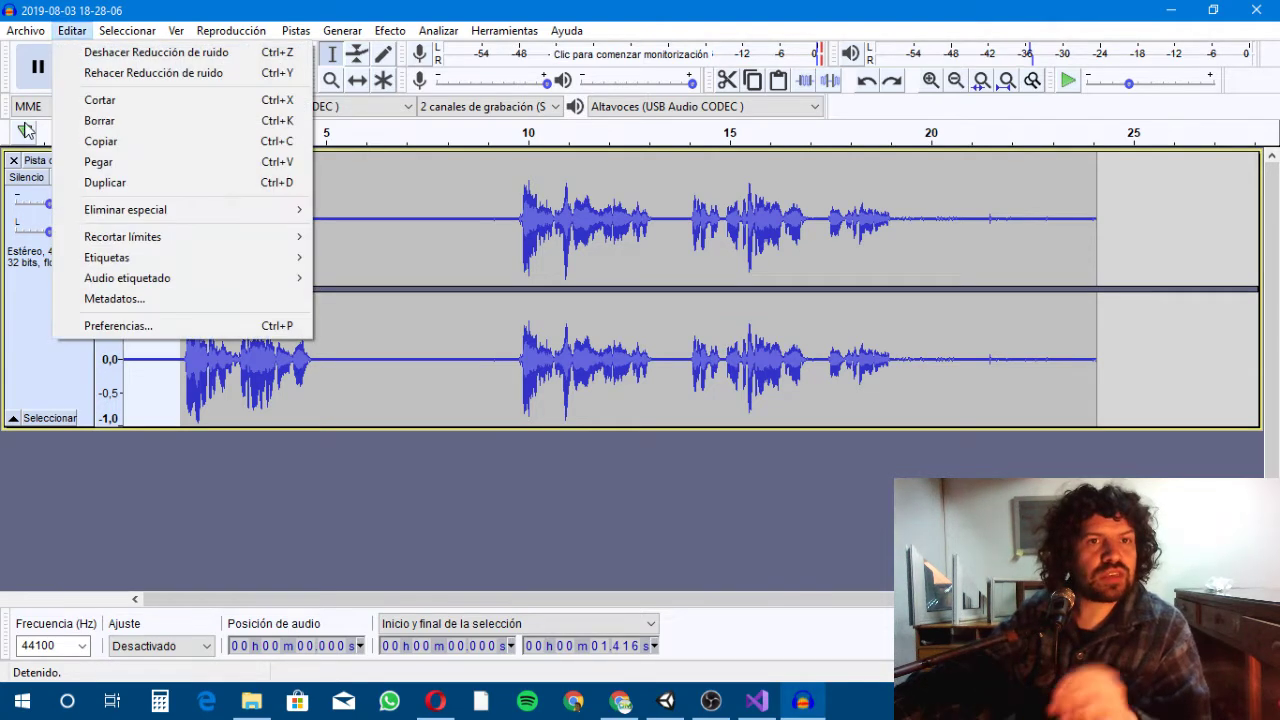
mouse_move(149, 212)
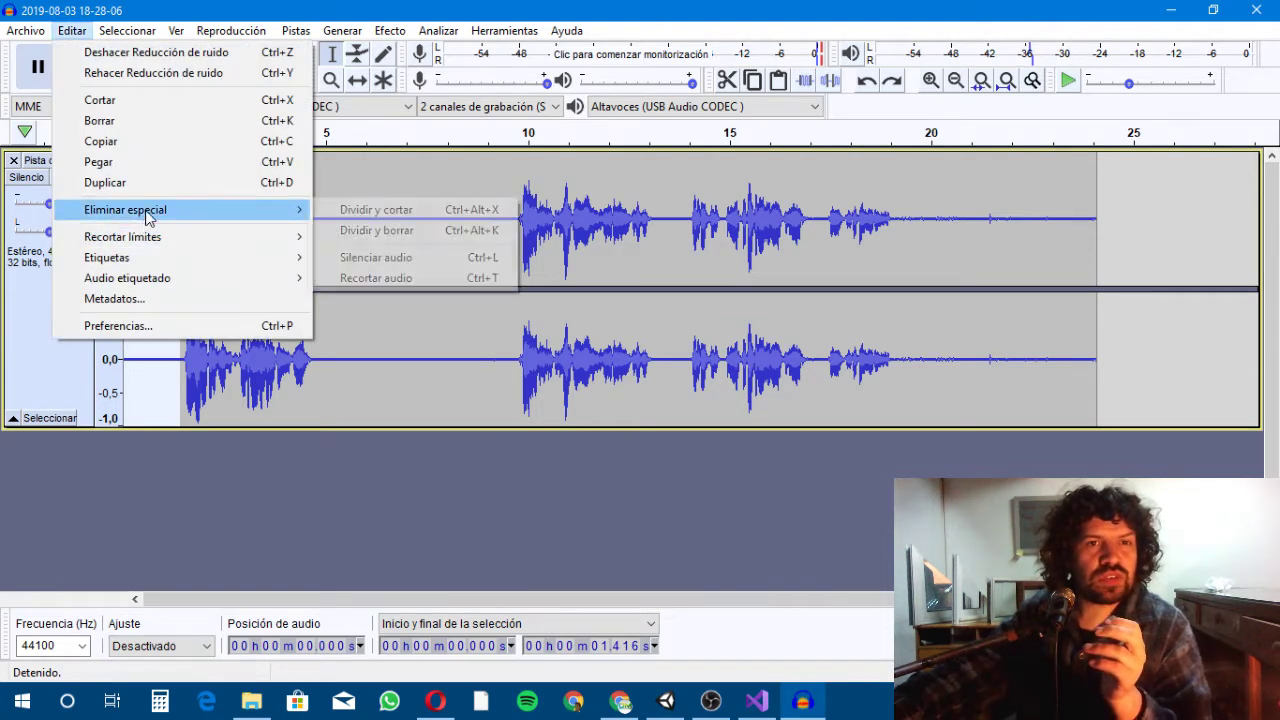
click(426, 260)
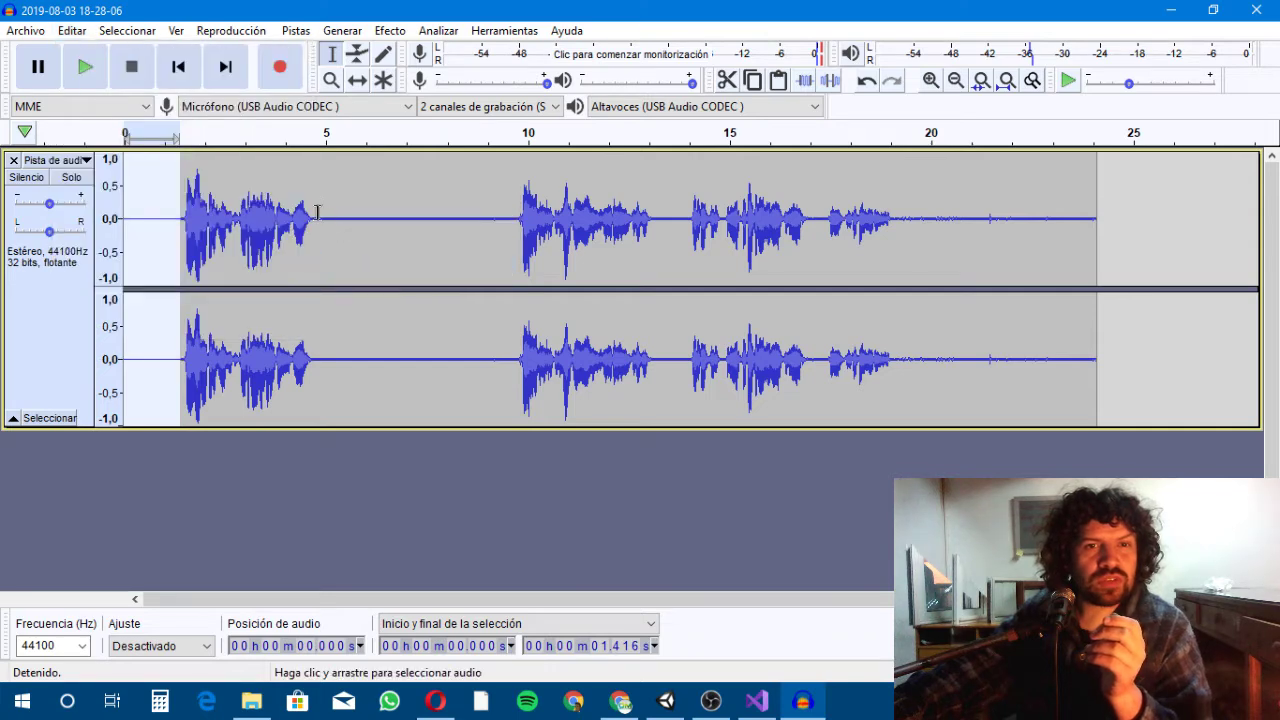
- Silence the speech-free gaps between about 4.7 and 9.8 s and between about 13.1 and 14.1 s
drag(312, 217, 515, 218)
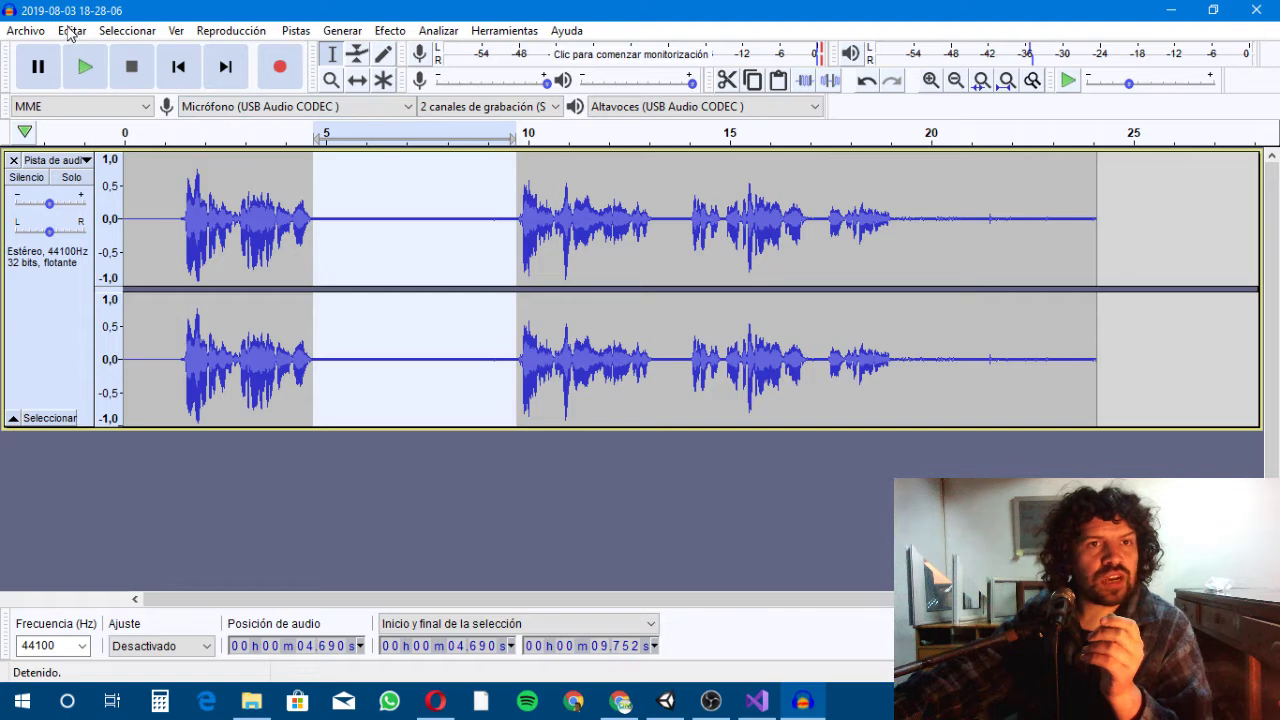
click(71, 31)
mouse_move(169, 211)
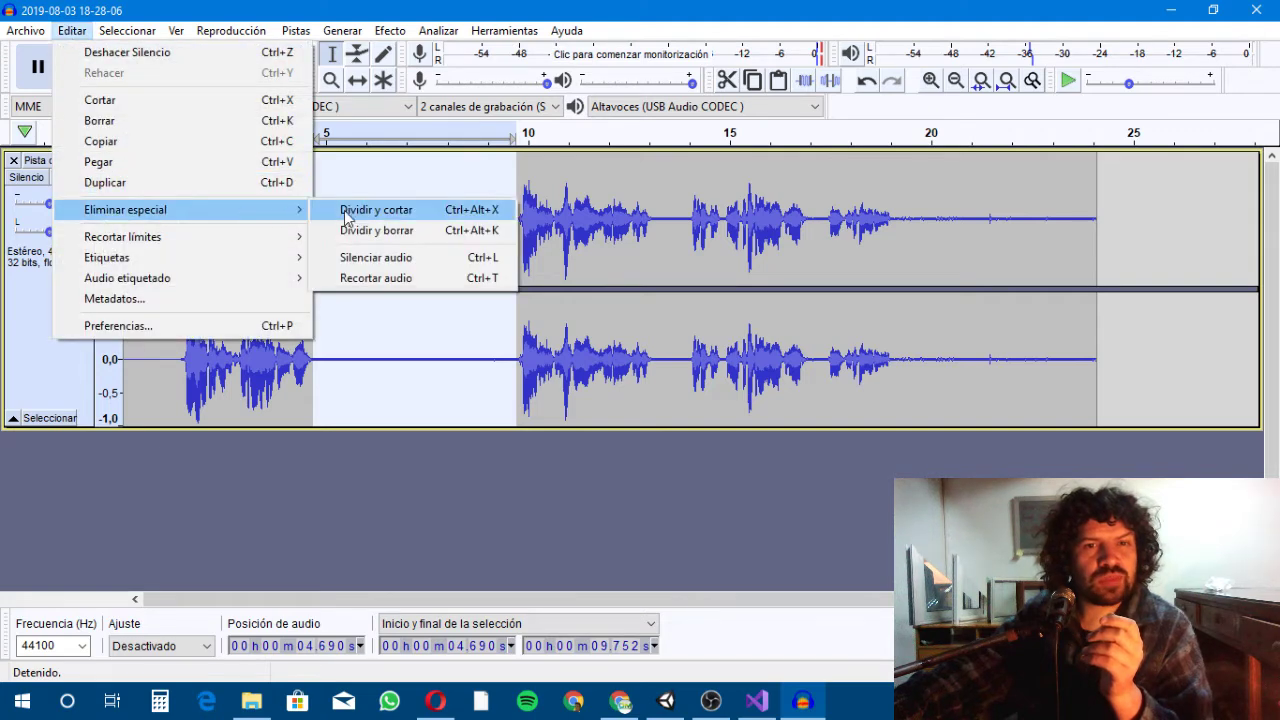
click(393, 257)
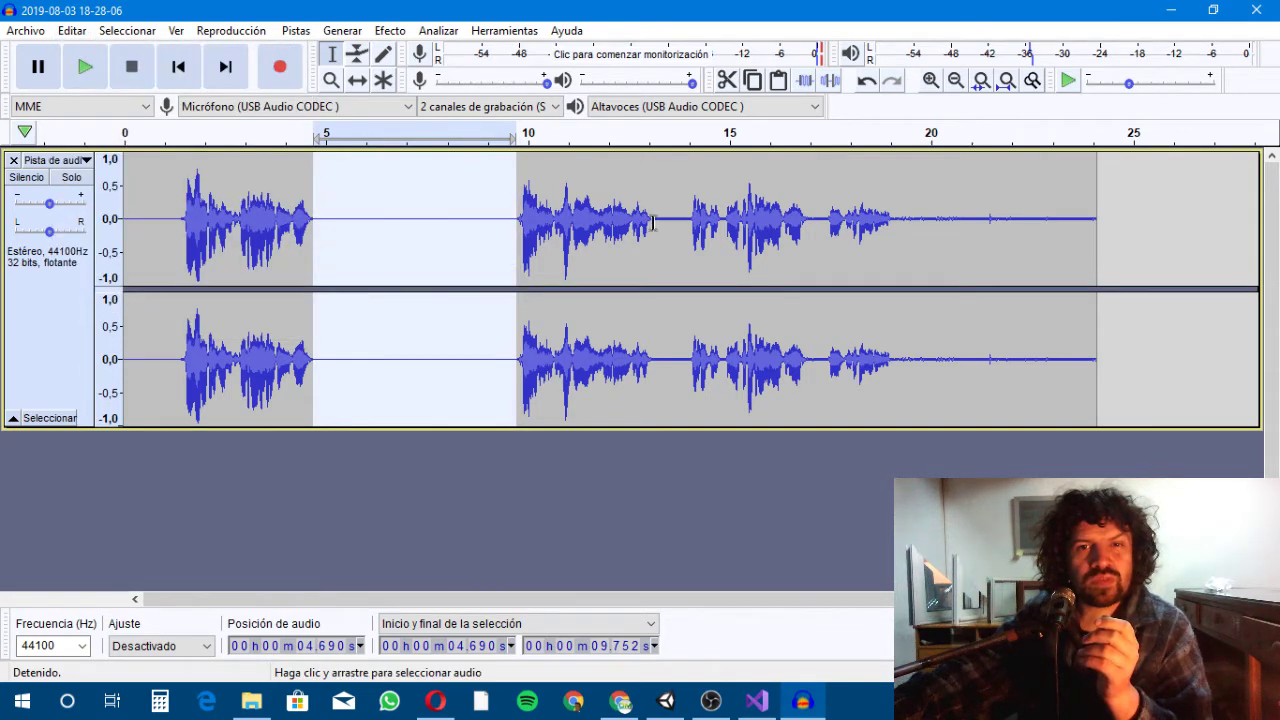
drag(653, 222, 694, 222)
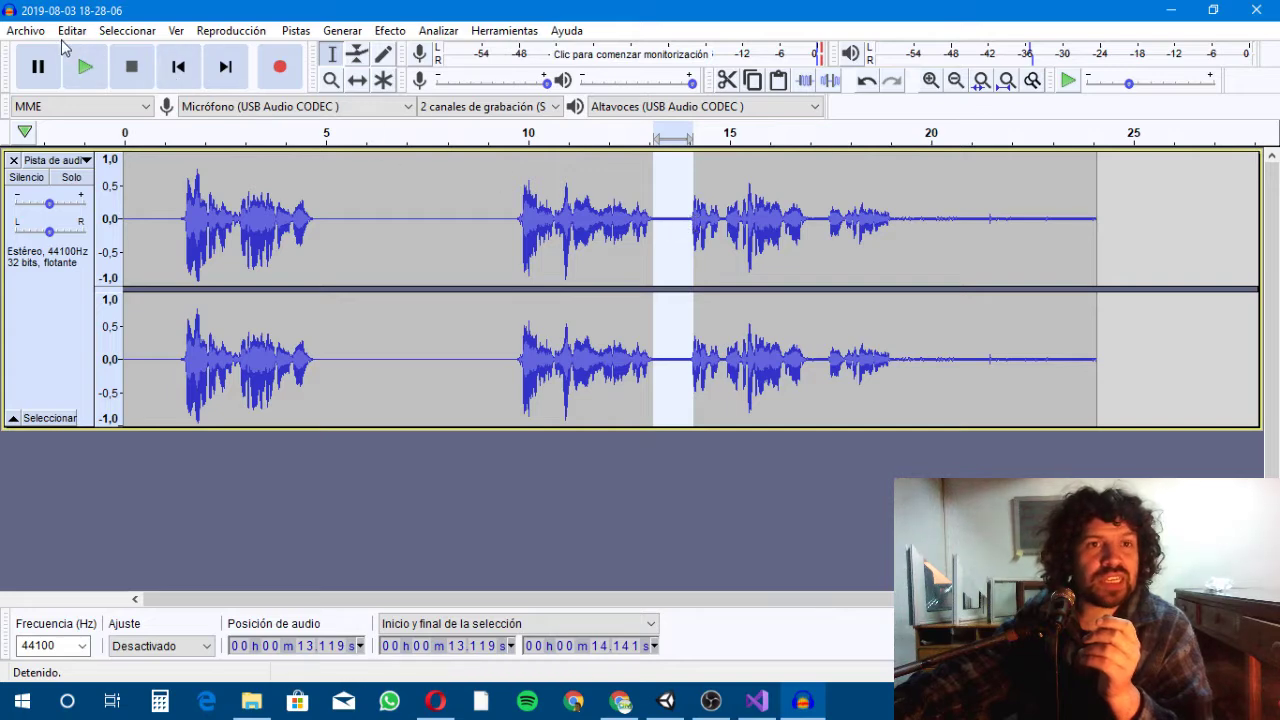
click(71, 31)
mouse_move(194, 212)
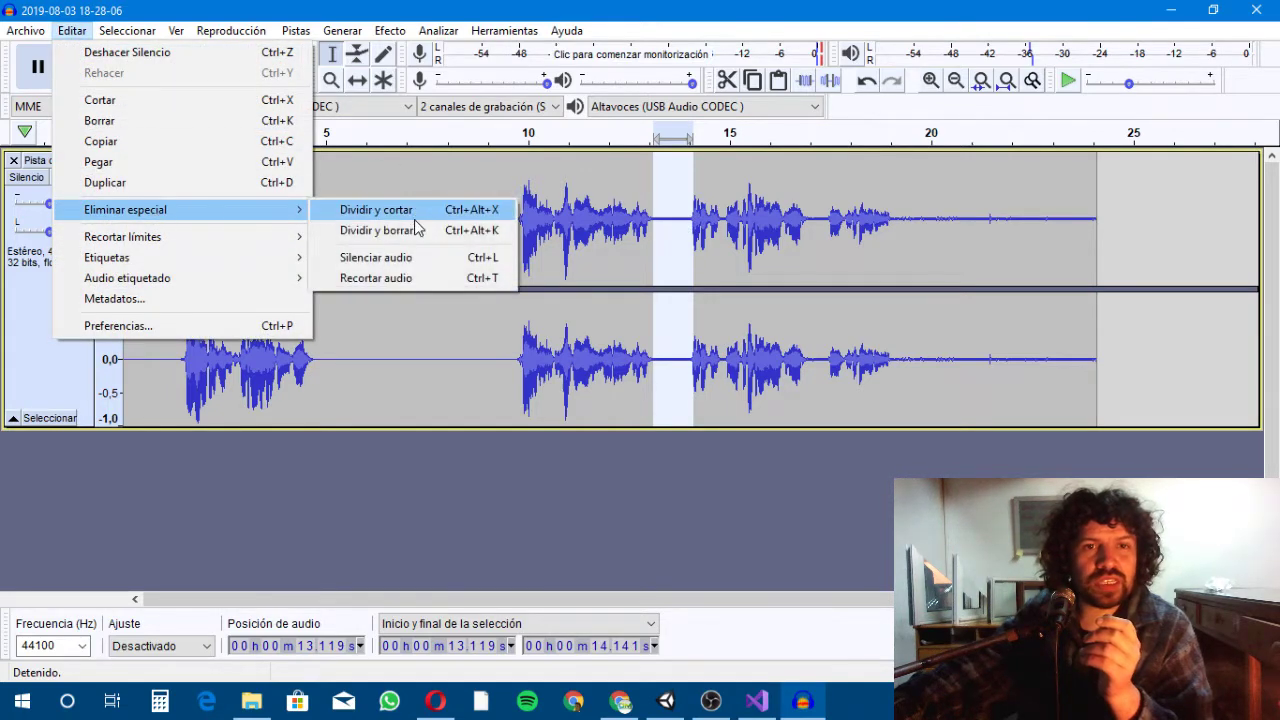
click(432, 259)
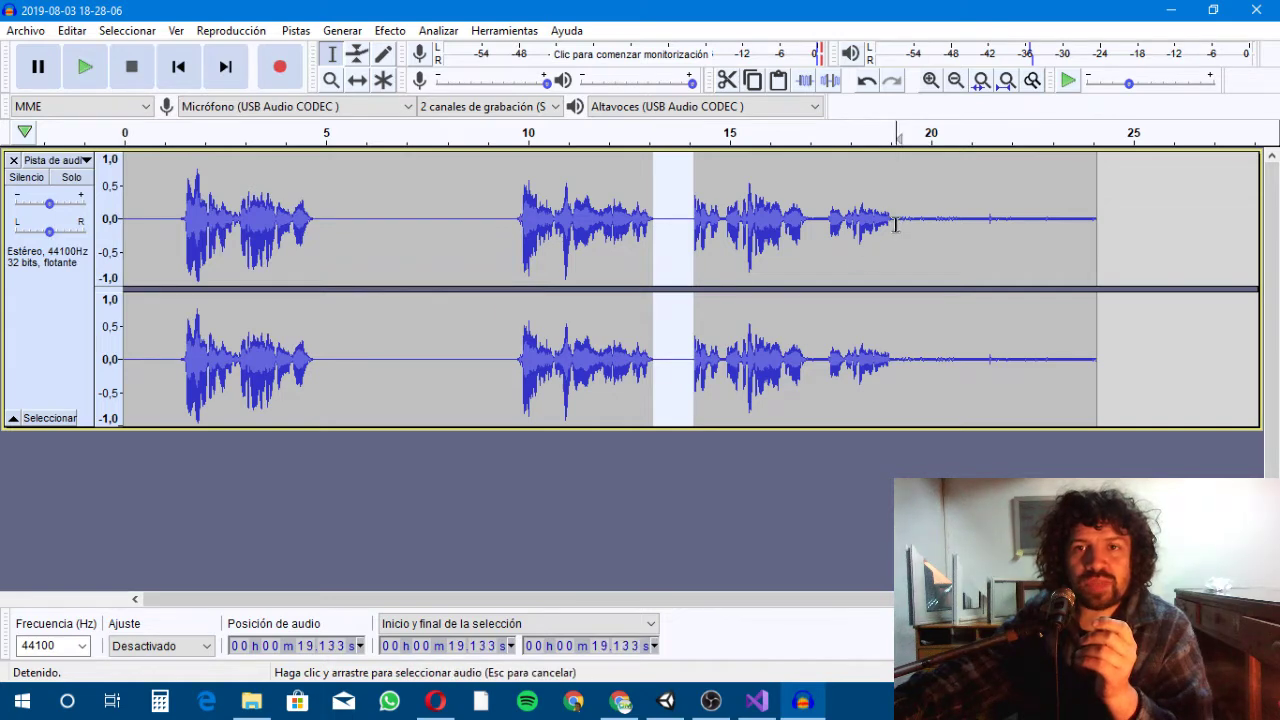
- Silence the tail from about 19.1 s to the track's end and the short pause between about 17.0 and 17.4 s
drag(897, 225, 1096, 225)
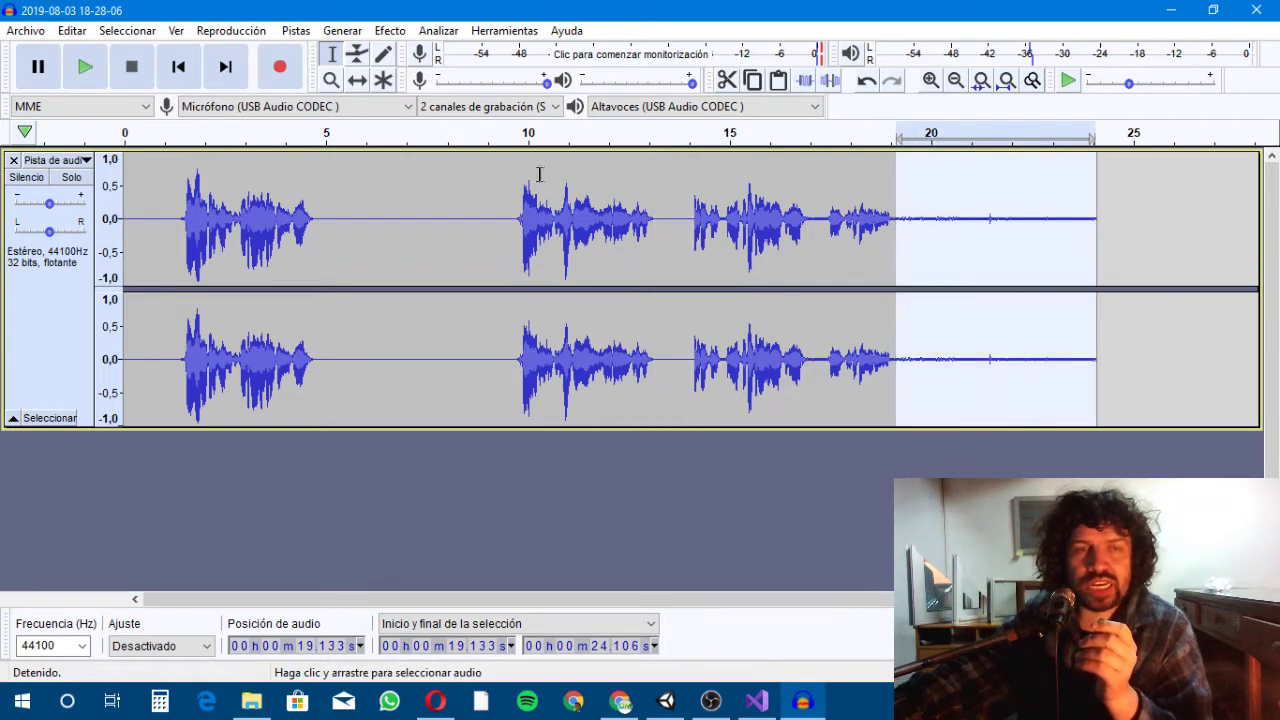
click(72, 30)
mouse_move(277, 218)
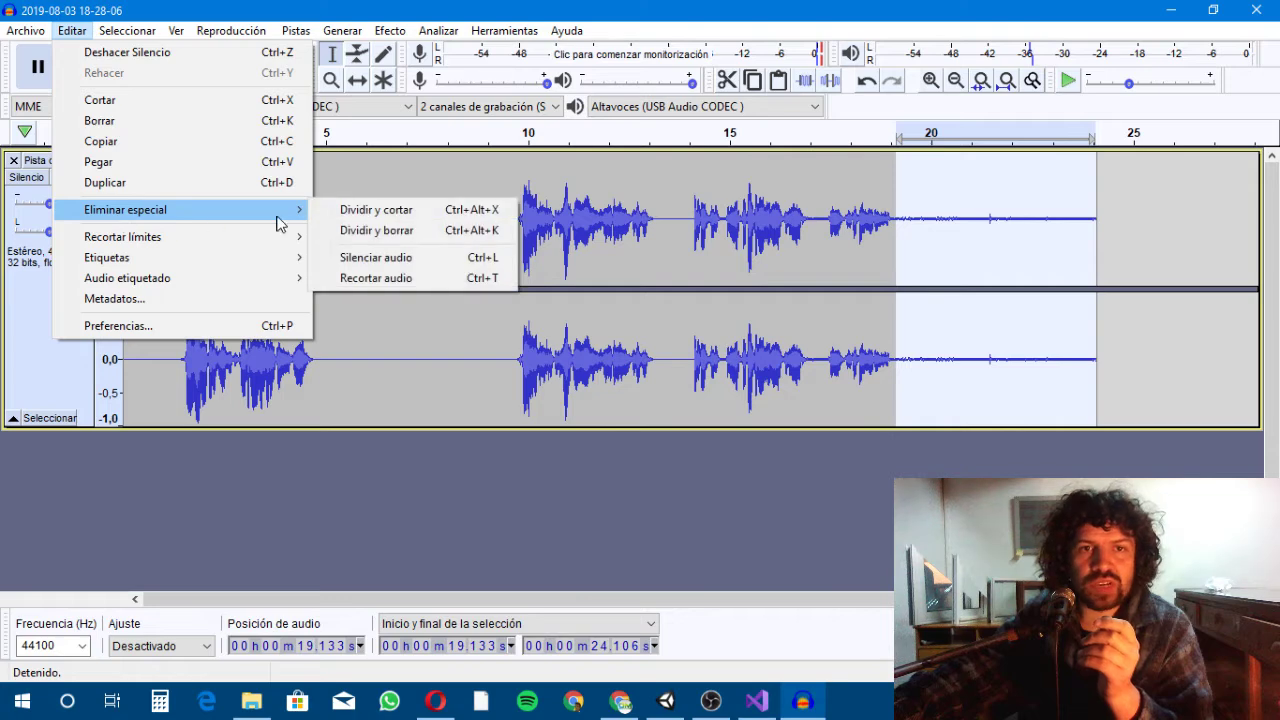
click(378, 258)
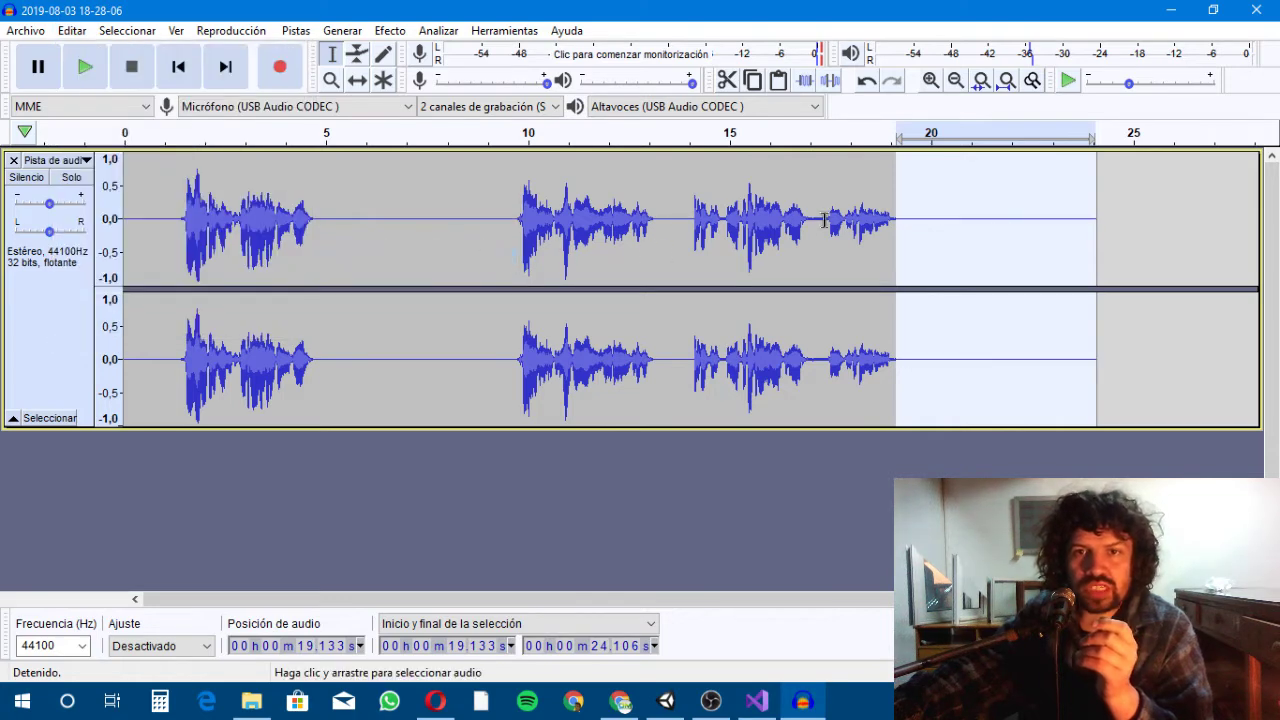
drag(826, 220, 808, 220)
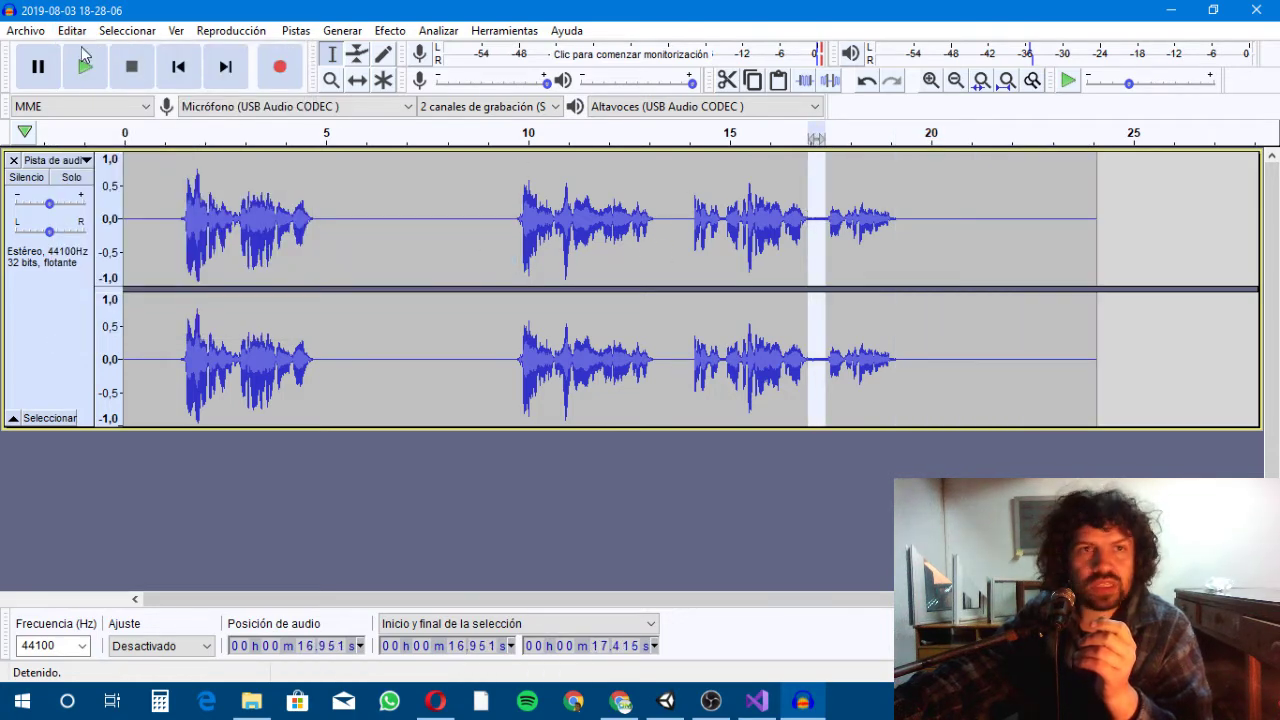
click(60, 30)
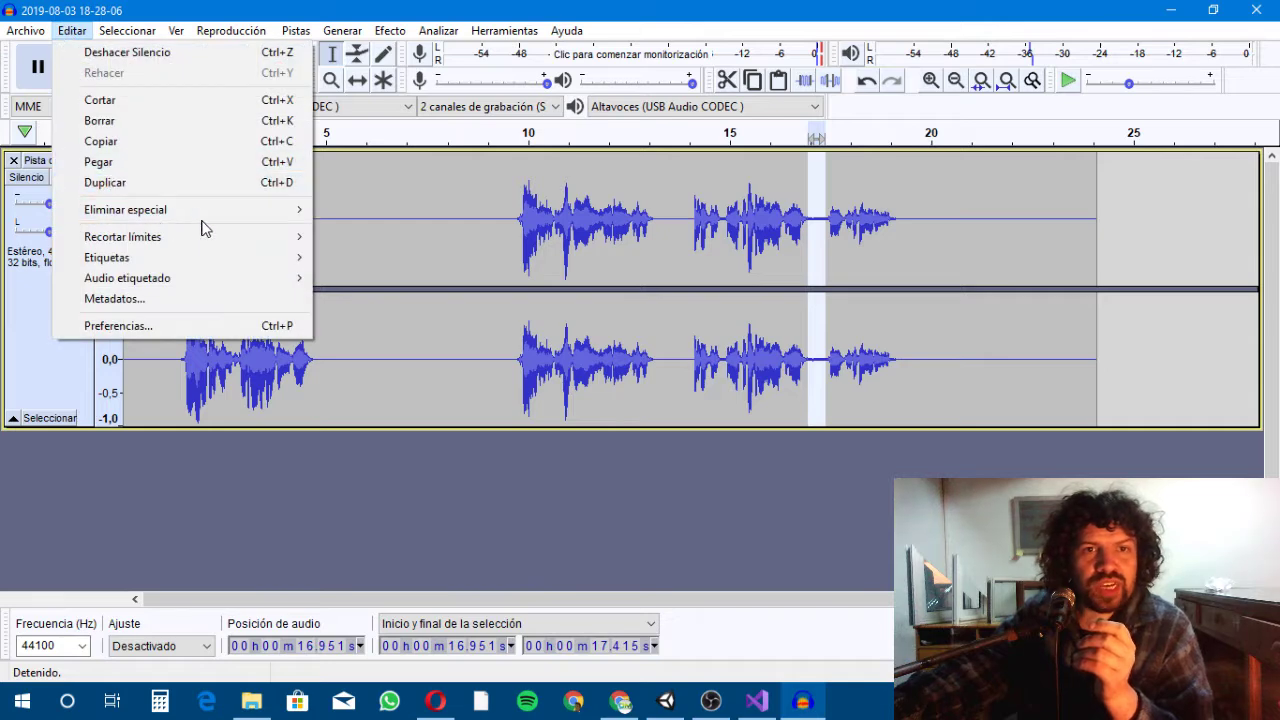
mouse_move(231, 219)
click(390, 259)
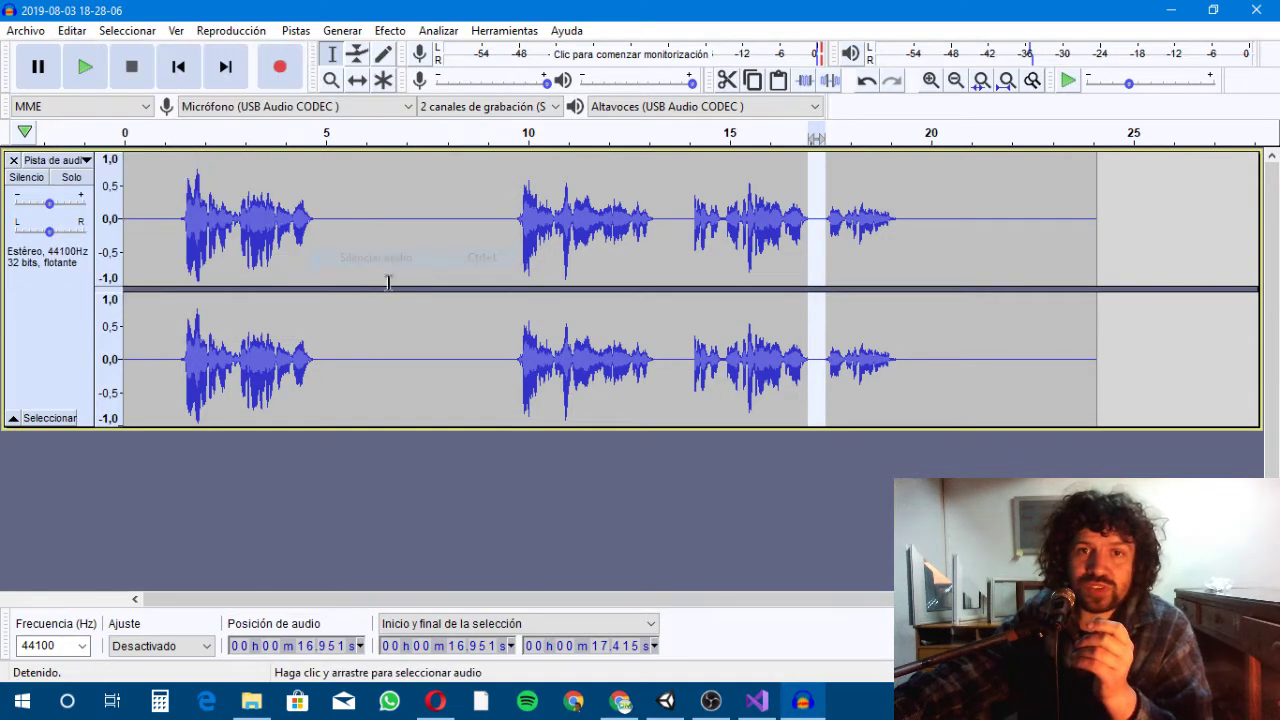
- Select the whole voice track
click(40, 326)
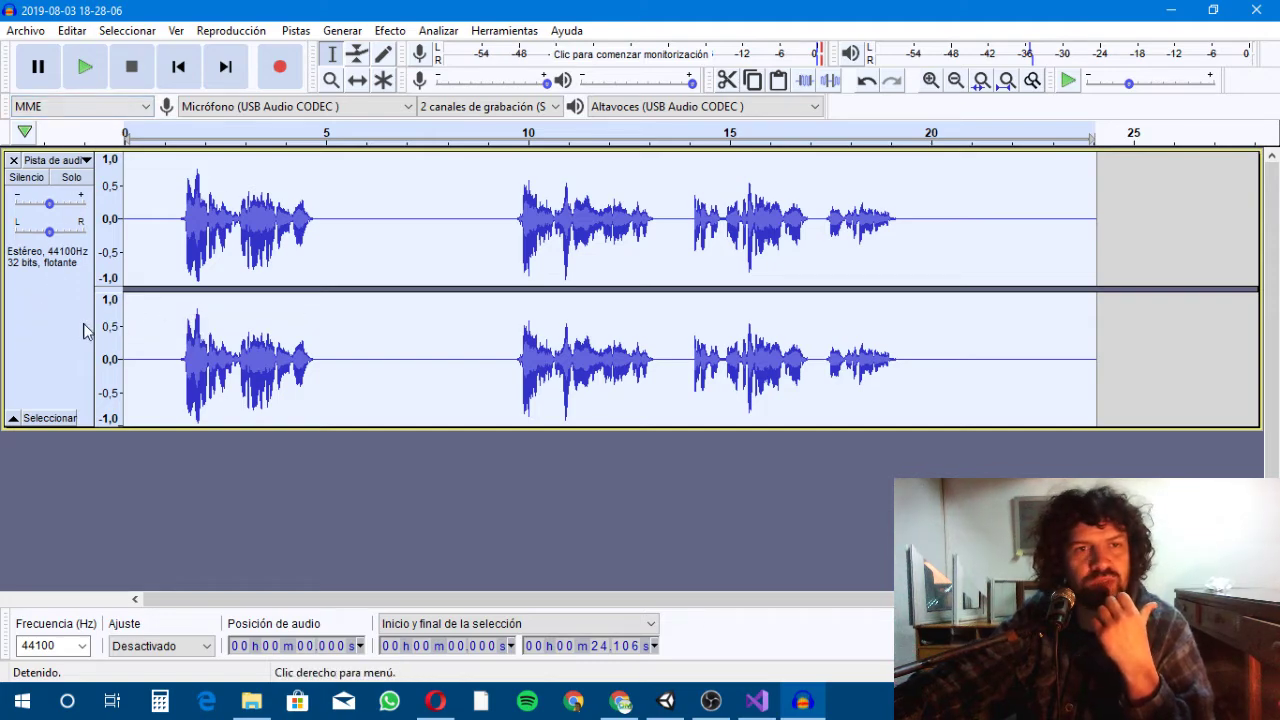
click(389, 31)
click(445, 85)
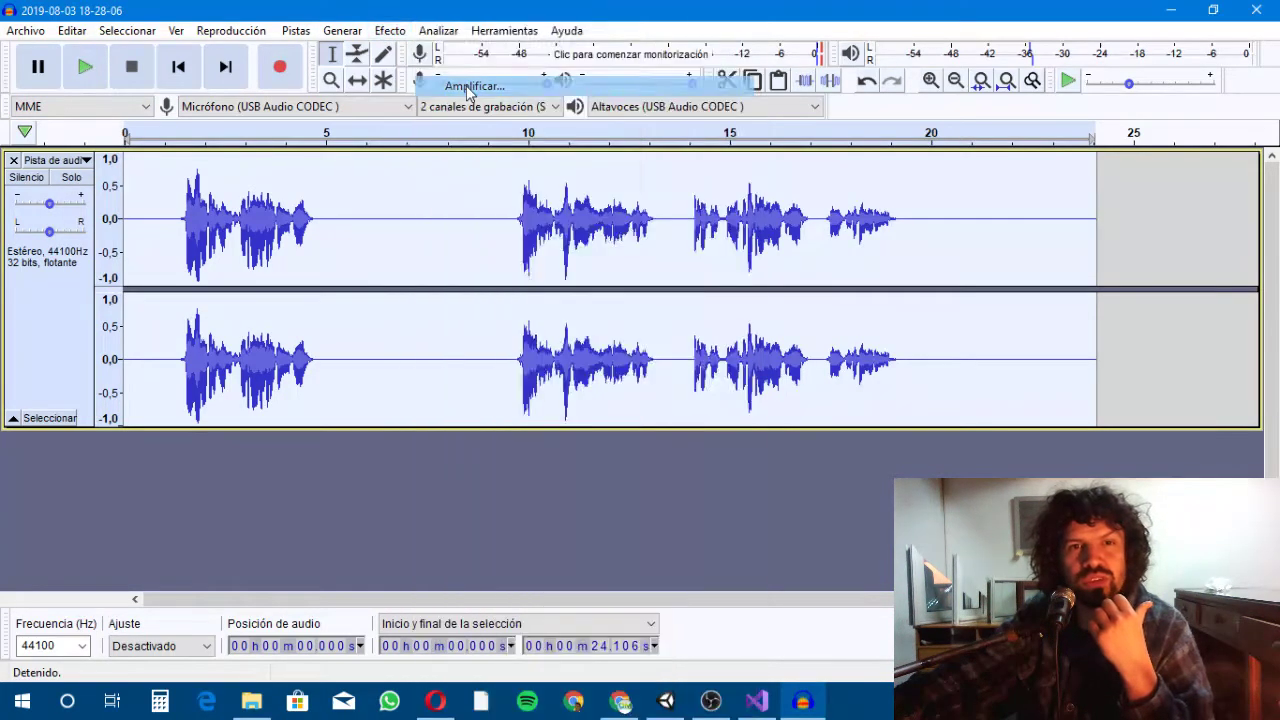
click(757, 421)
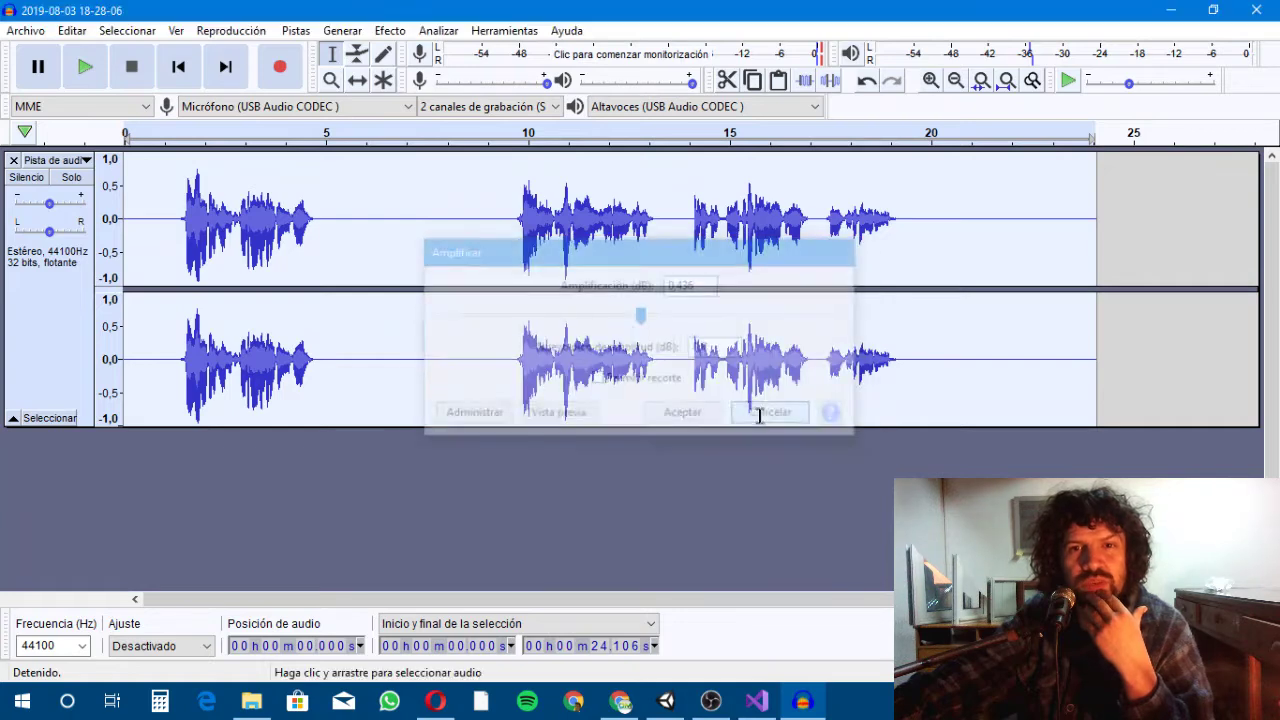
- Apply the Compressor to the whole track with -12 dB threshold, -40 dB noise floor, 2:1 ratio, 0.20 s attack and 1.0 s decay
click(412, 32)
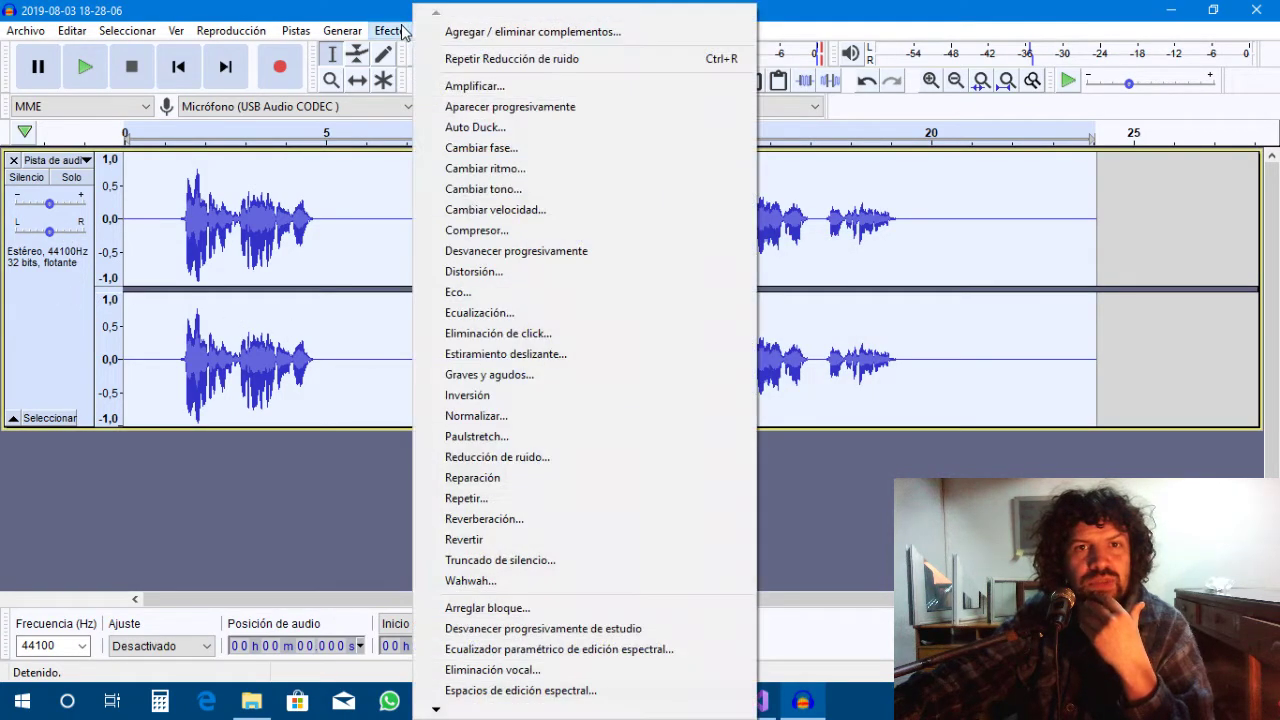
click(490, 230)
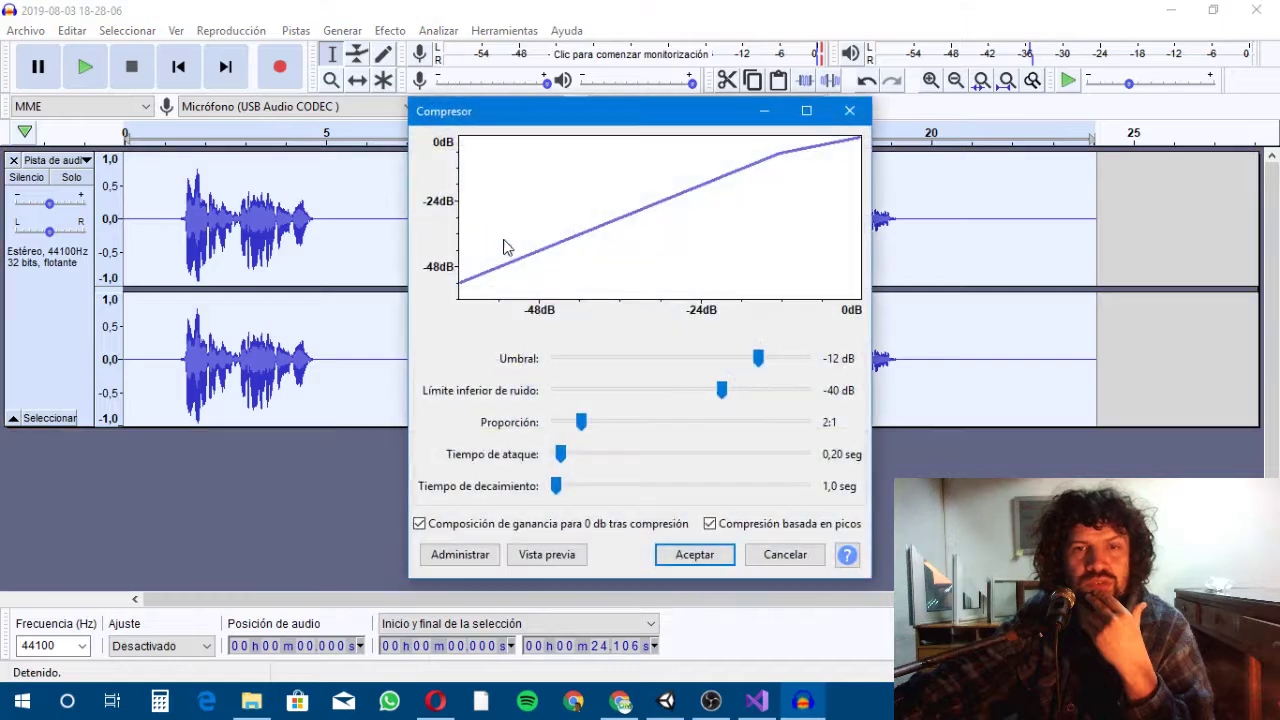
click(726, 561)
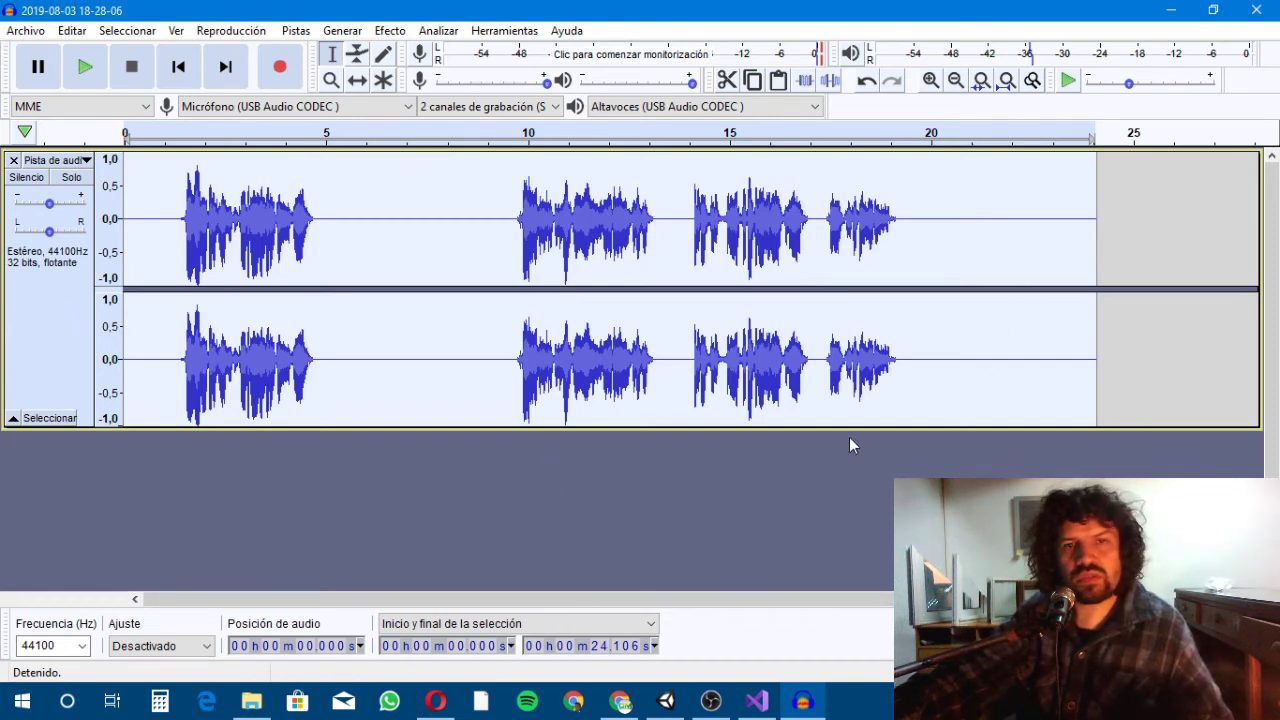
key(alt+Tab)
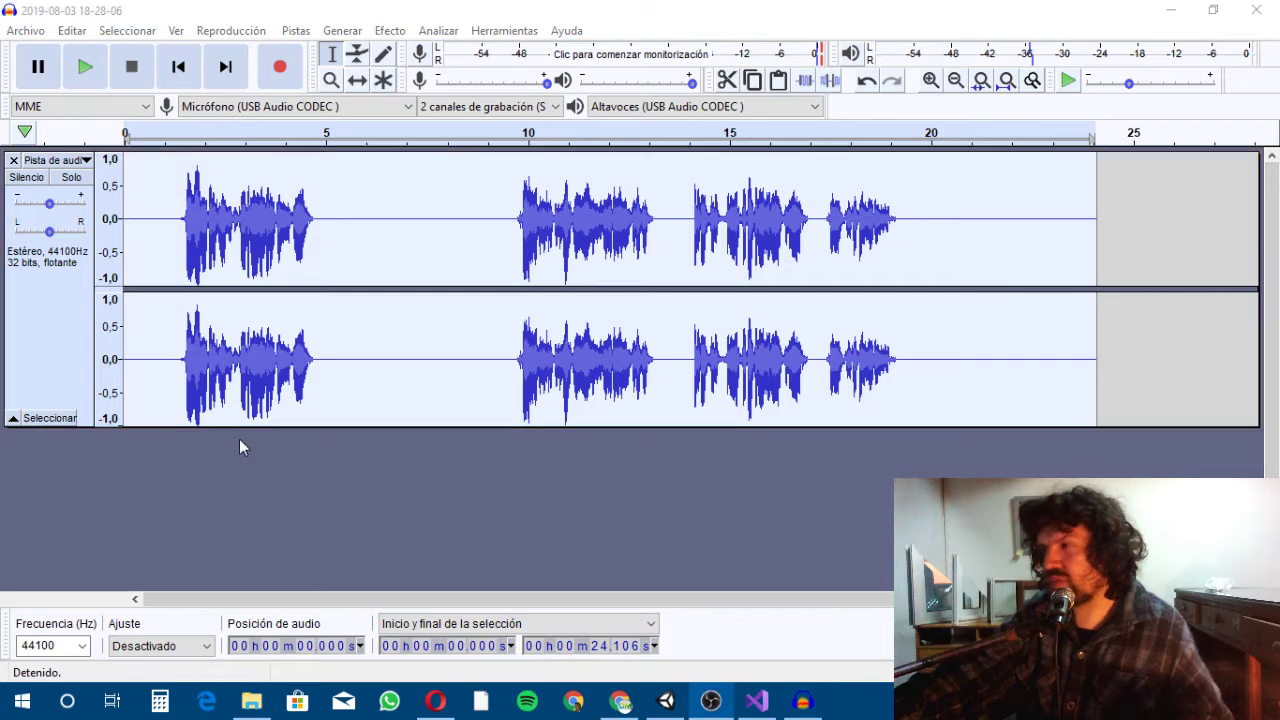
key(alt+Tab)
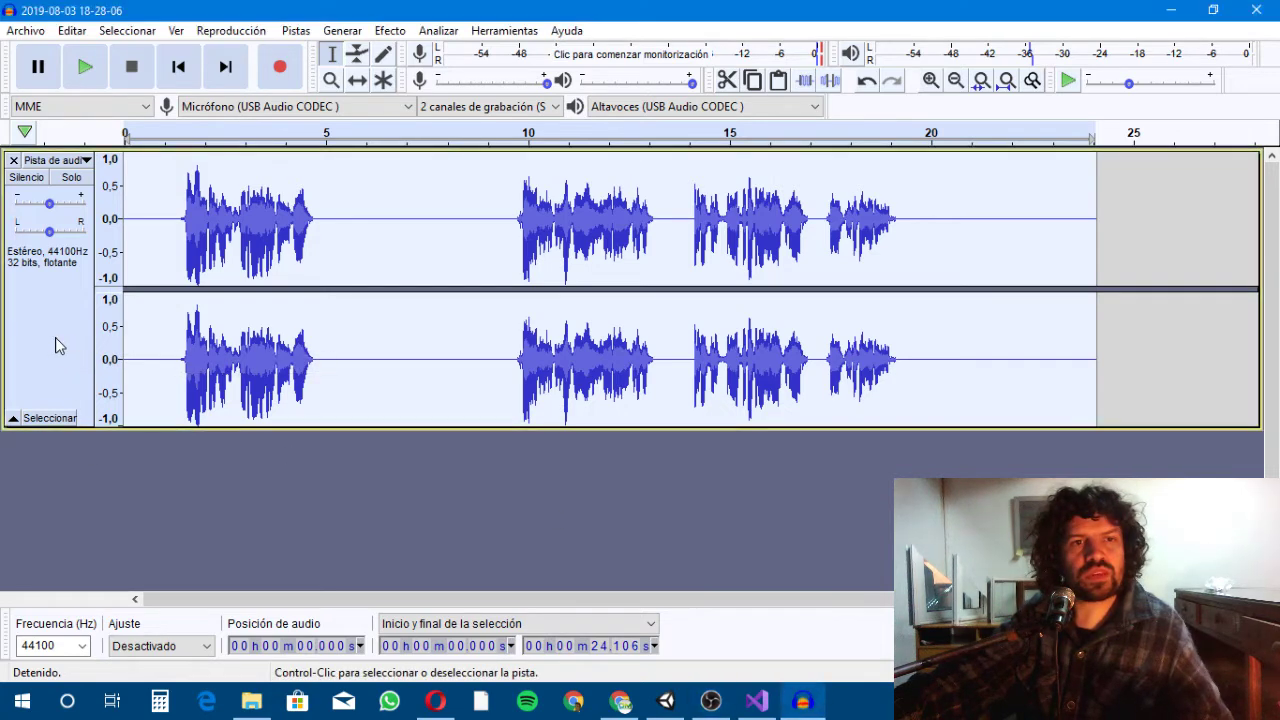
- Play back the first phrase of the compressed track and stop in the silent gap following it
key(space)
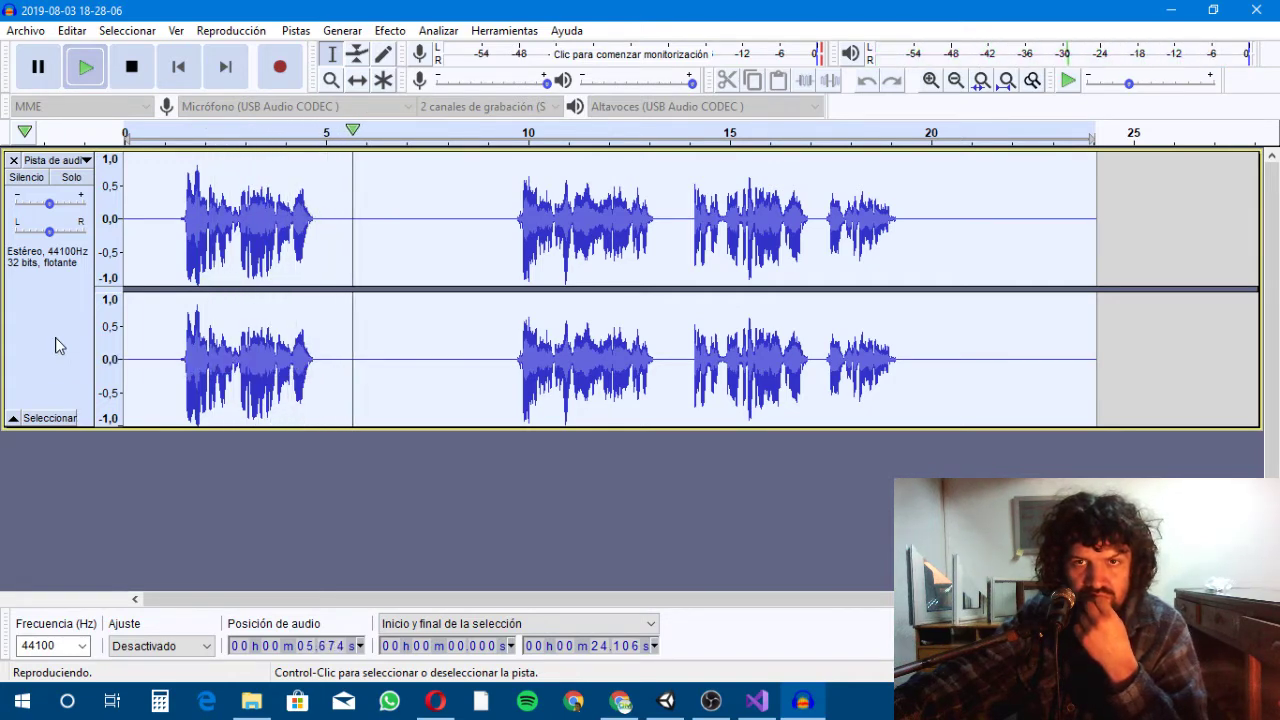
click(131, 66)
- Delete the silent stretch between about 4.9 and 9.7 s to shorten the pause between the first two phrases
drag(324, 220, 484, 225)
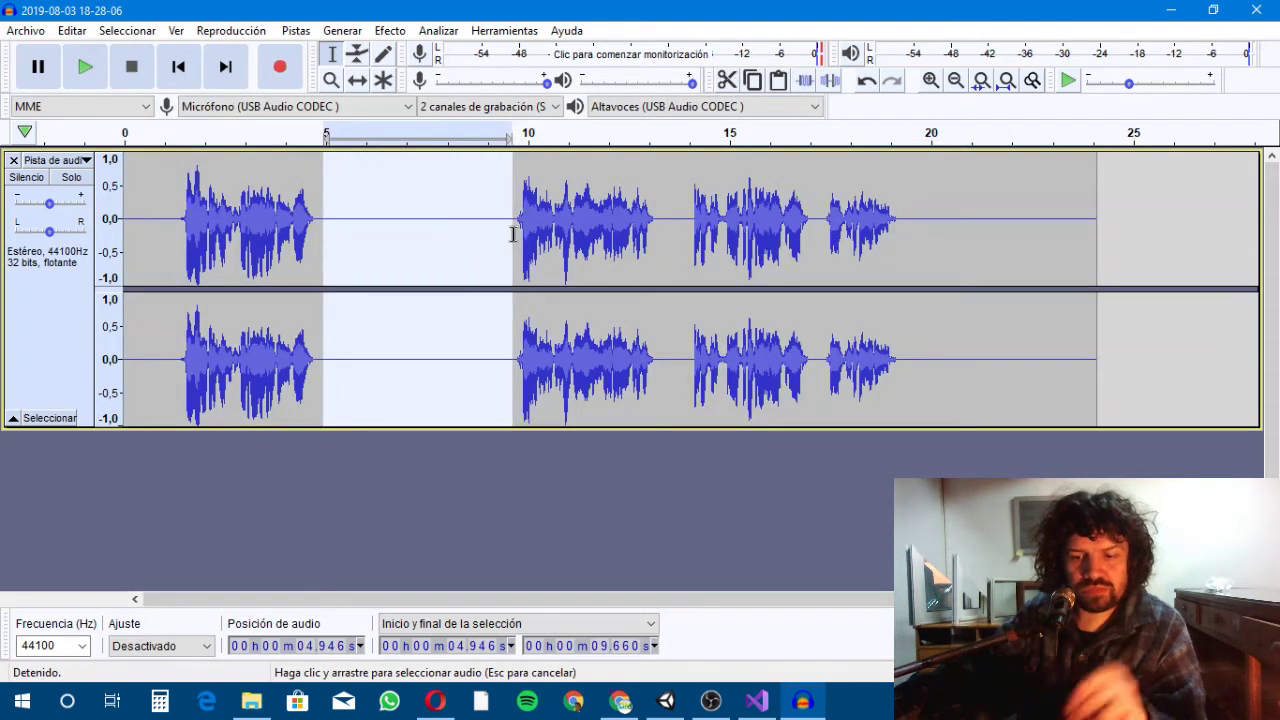
key(Delete)
- Select the whole shortened track and play it back from the start until past the last phrase
click(50, 280)
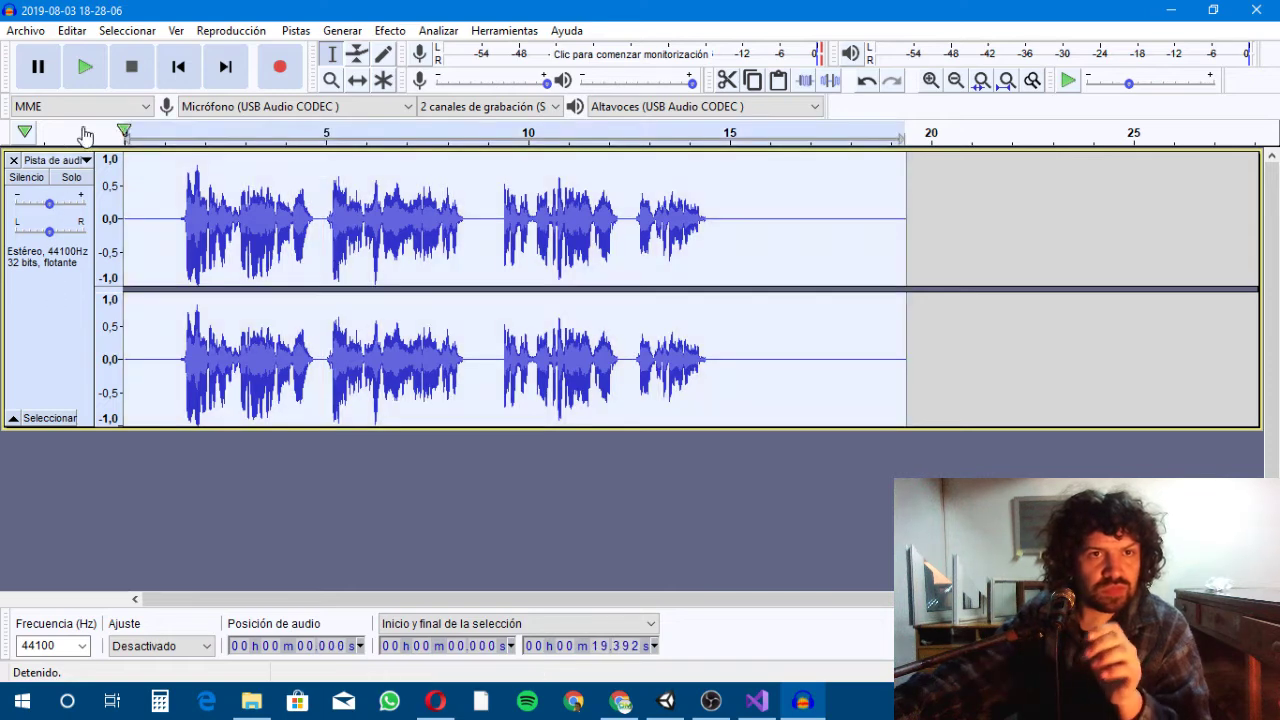
click(85, 66)
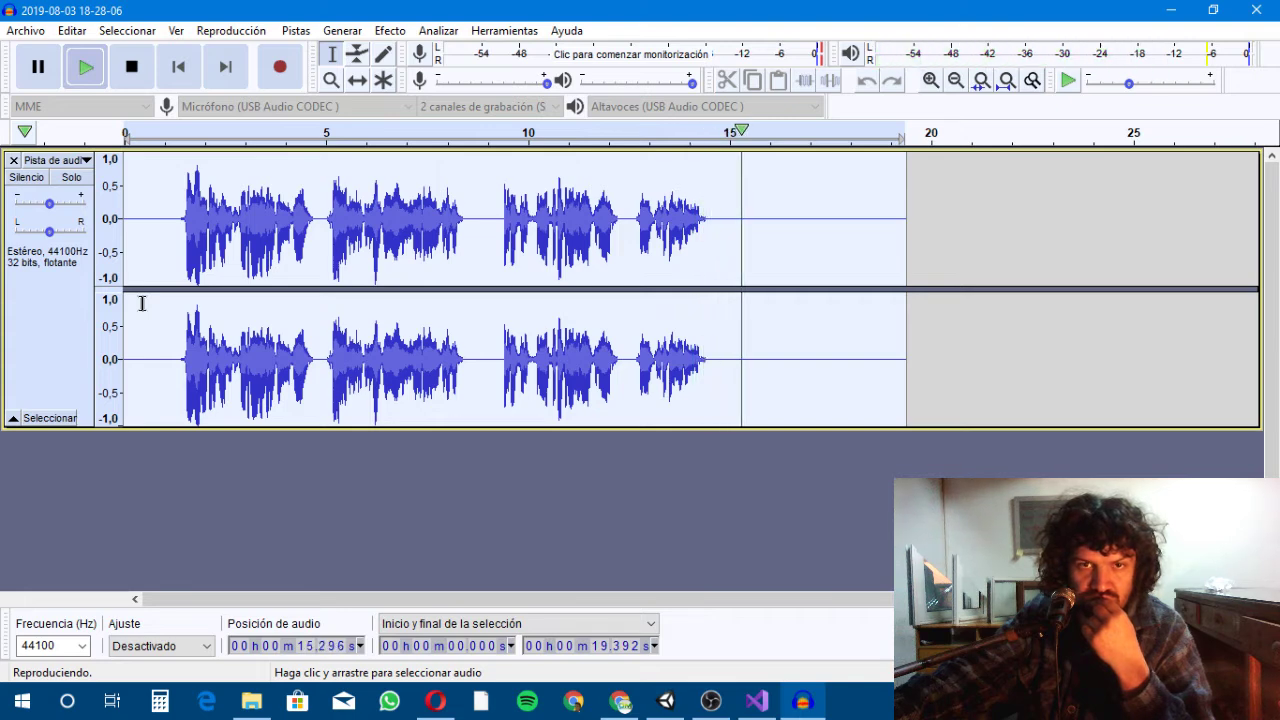
click(131, 70)
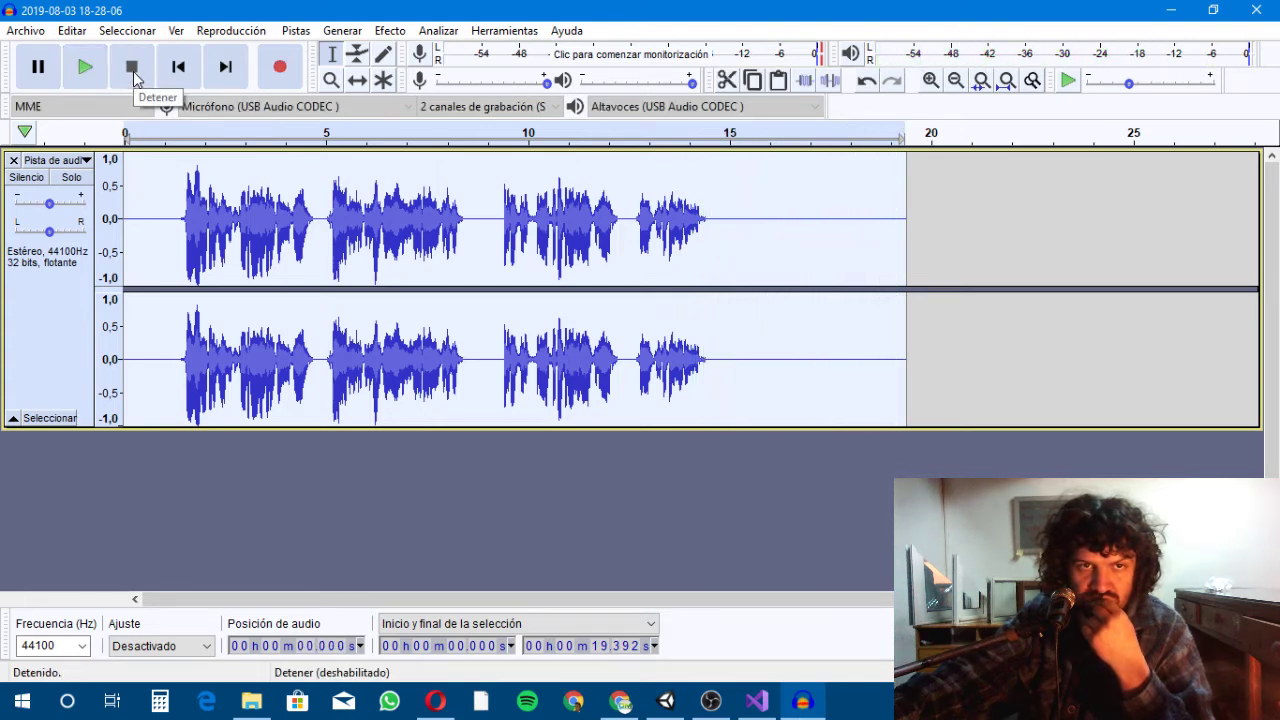
click(385, 32)
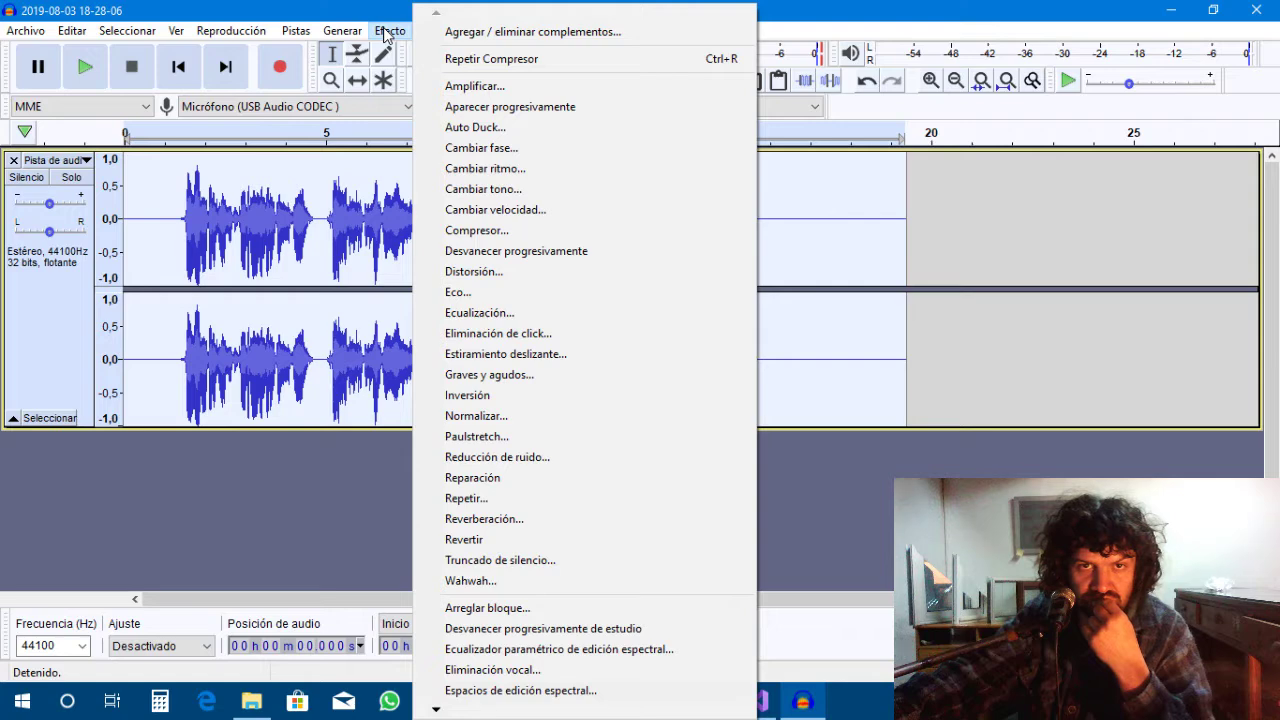
click(48, 355)
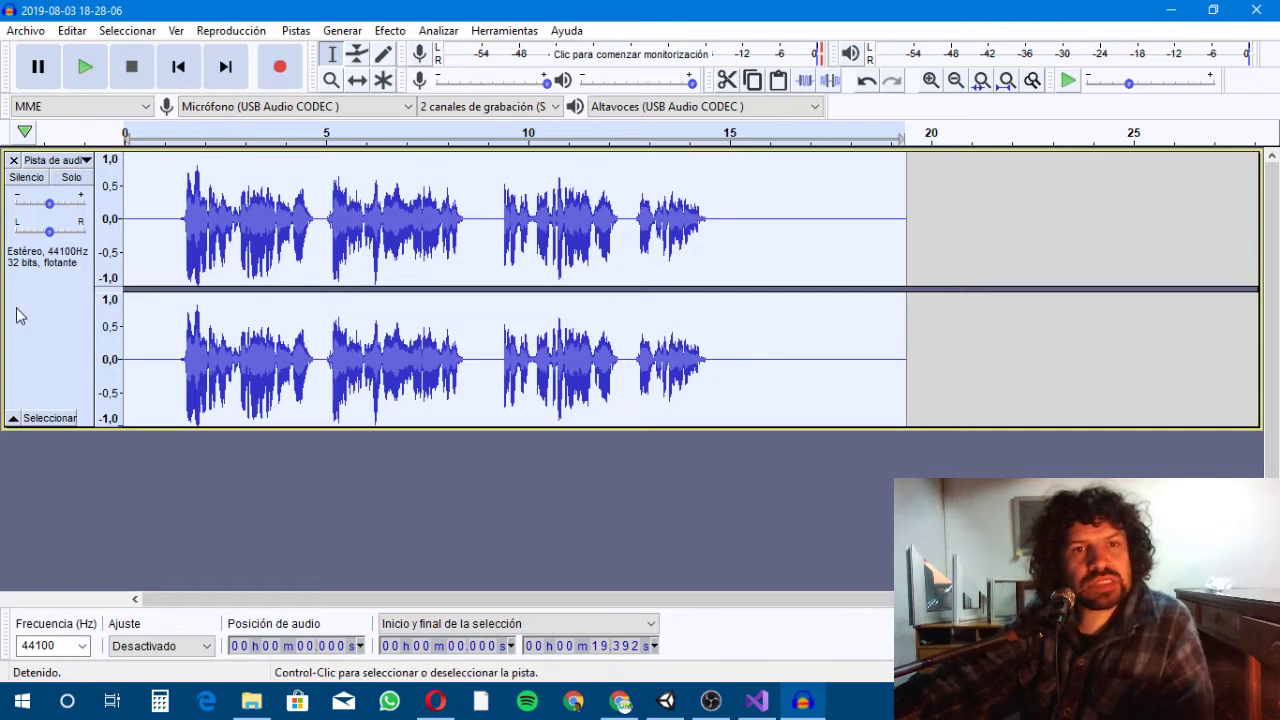
- Delete the opening silence from 0 to about 1.3 s, just before the first phrase
drag(179, 320, 115, 300)
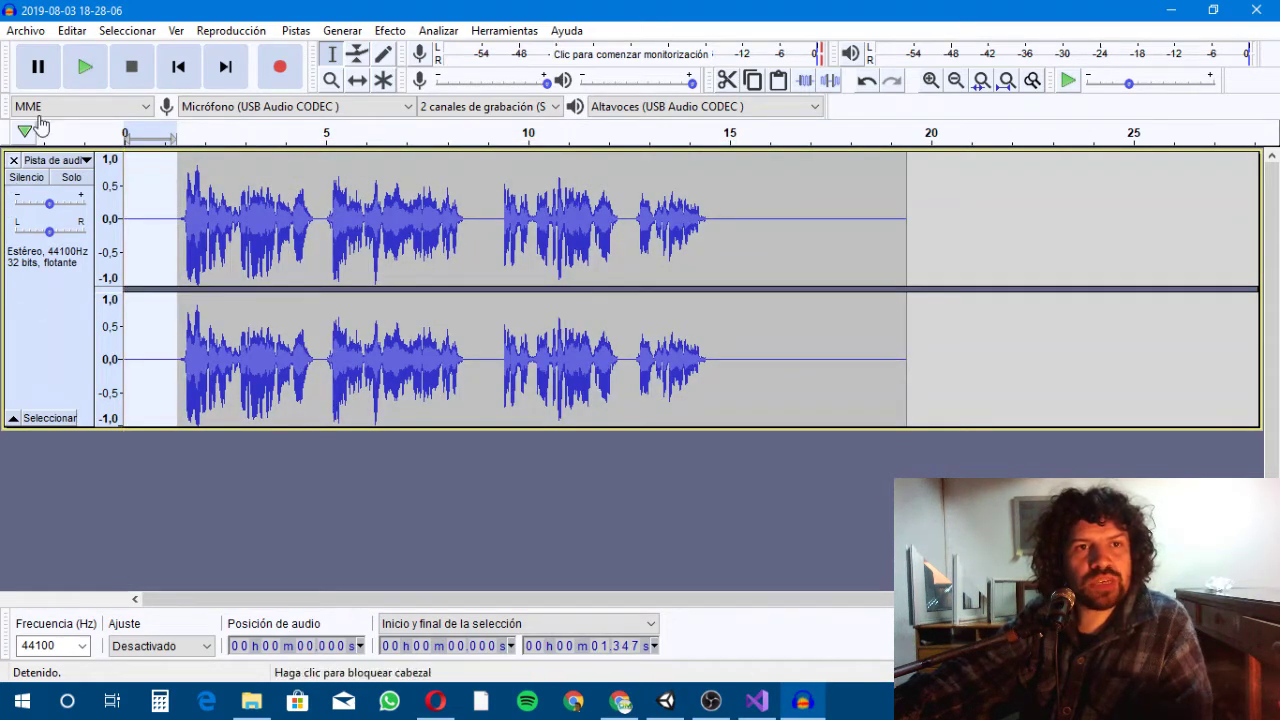
key(Delete)
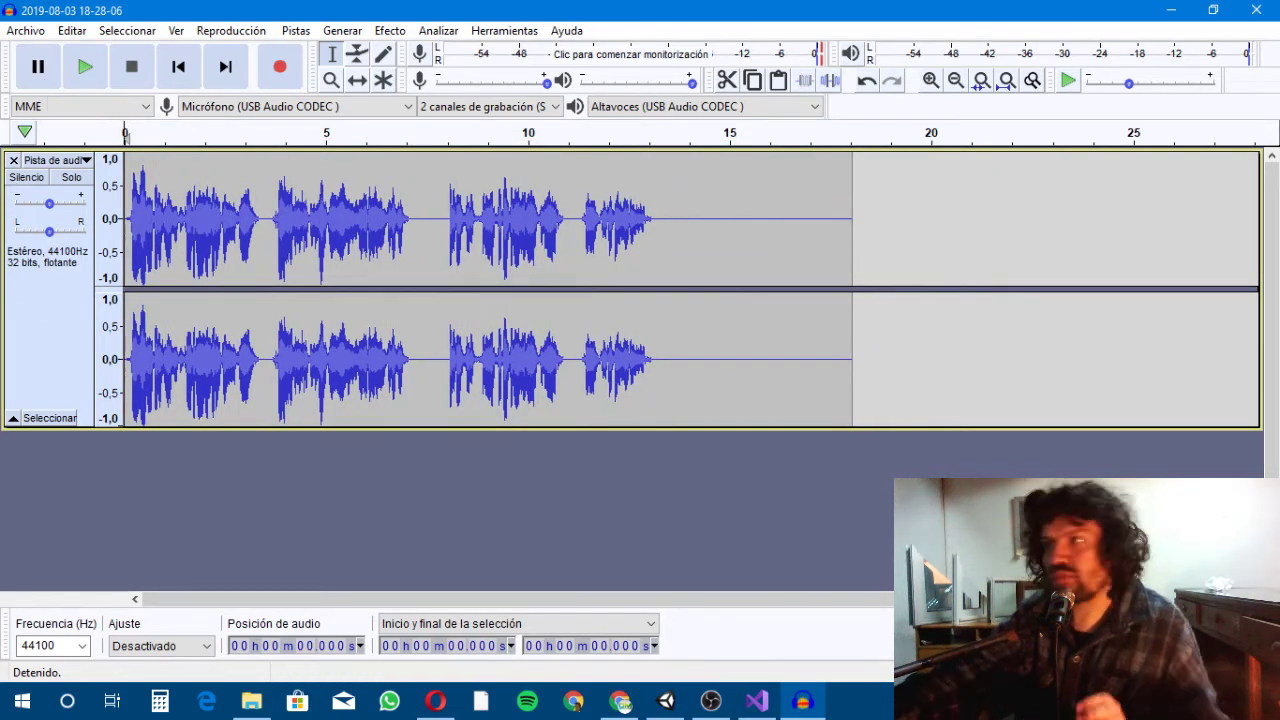